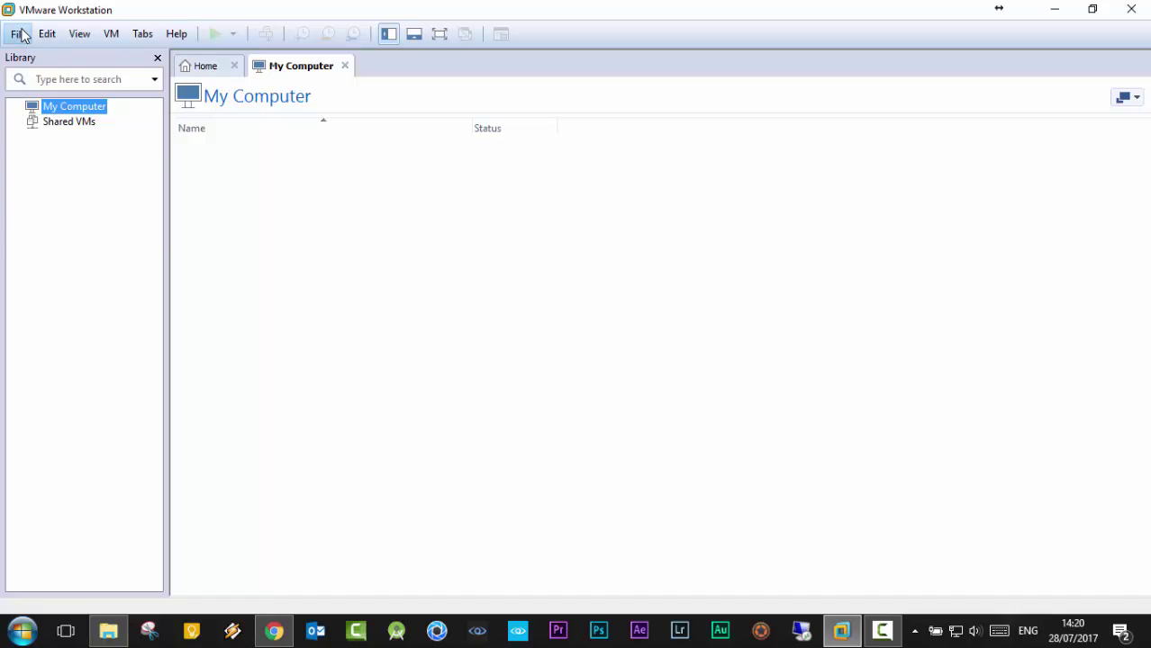
Start a new virtual machine with the typical configuration and use G:\ISO\Getintopc.comW10.GmrEdtn-Feb2016.iso as the installer disc image
click(40, 61)
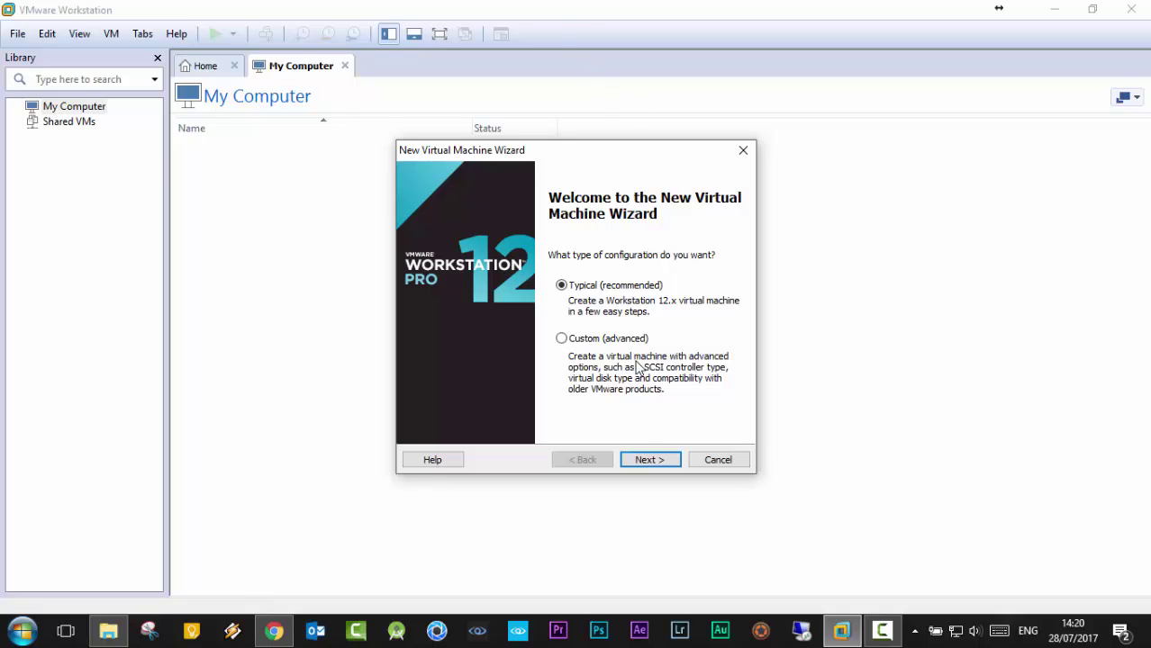
click(653, 461)
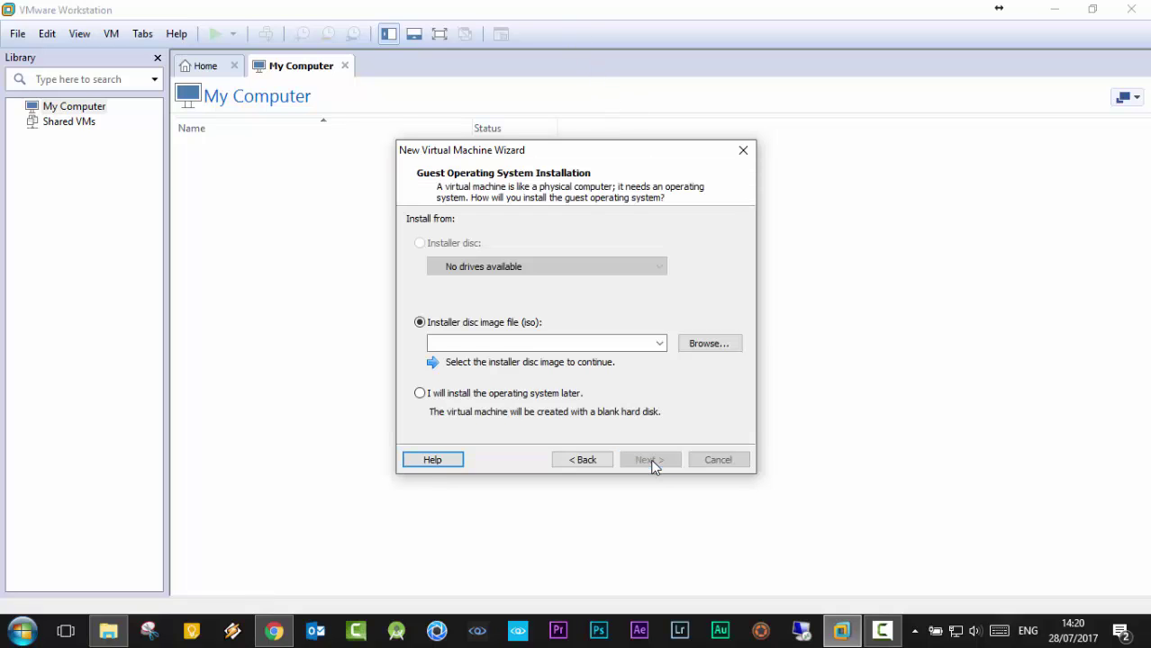
click(708, 344)
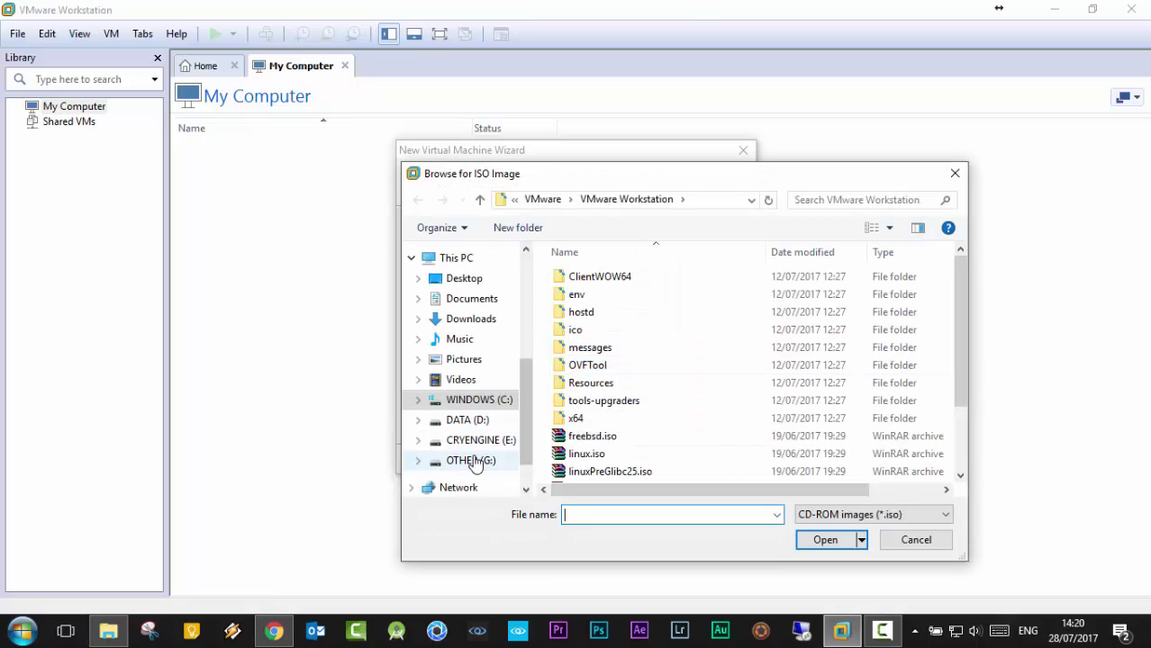
click(485, 465)
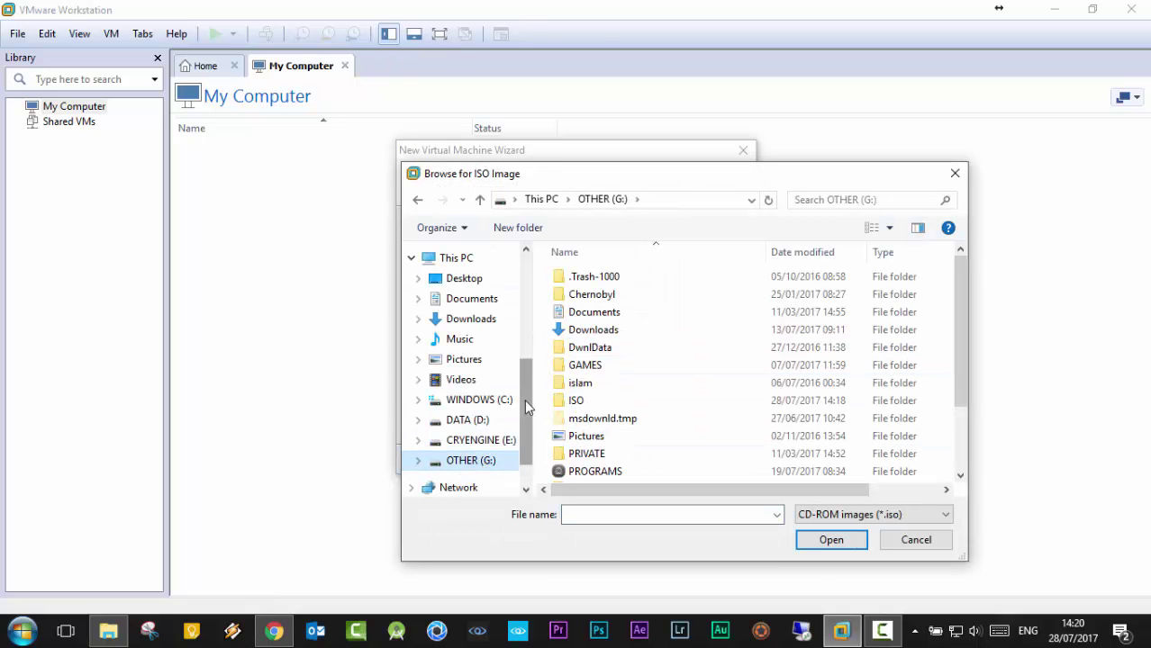
click(578, 405)
double_click(578, 407)
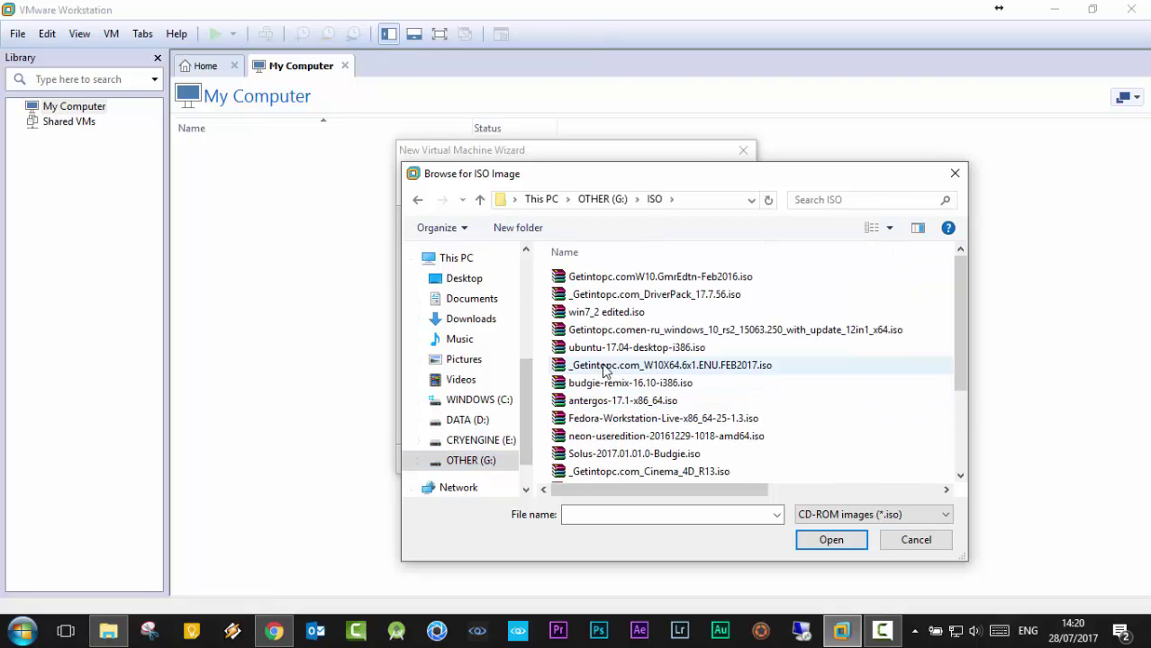
click(684, 281)
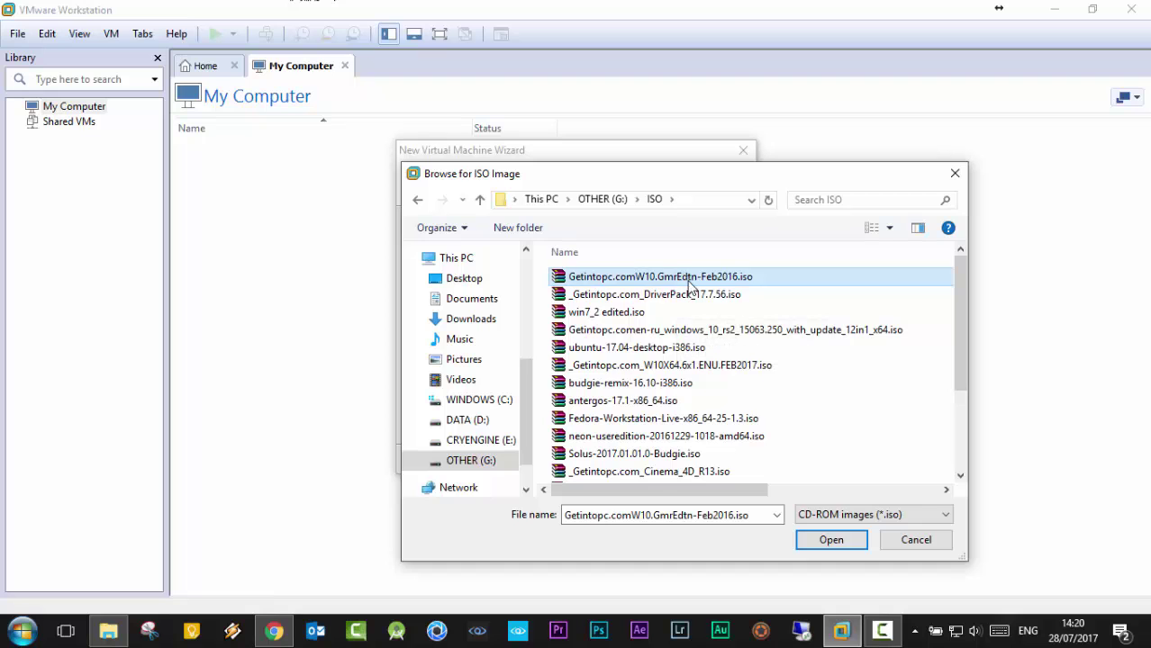
click(830, 539)
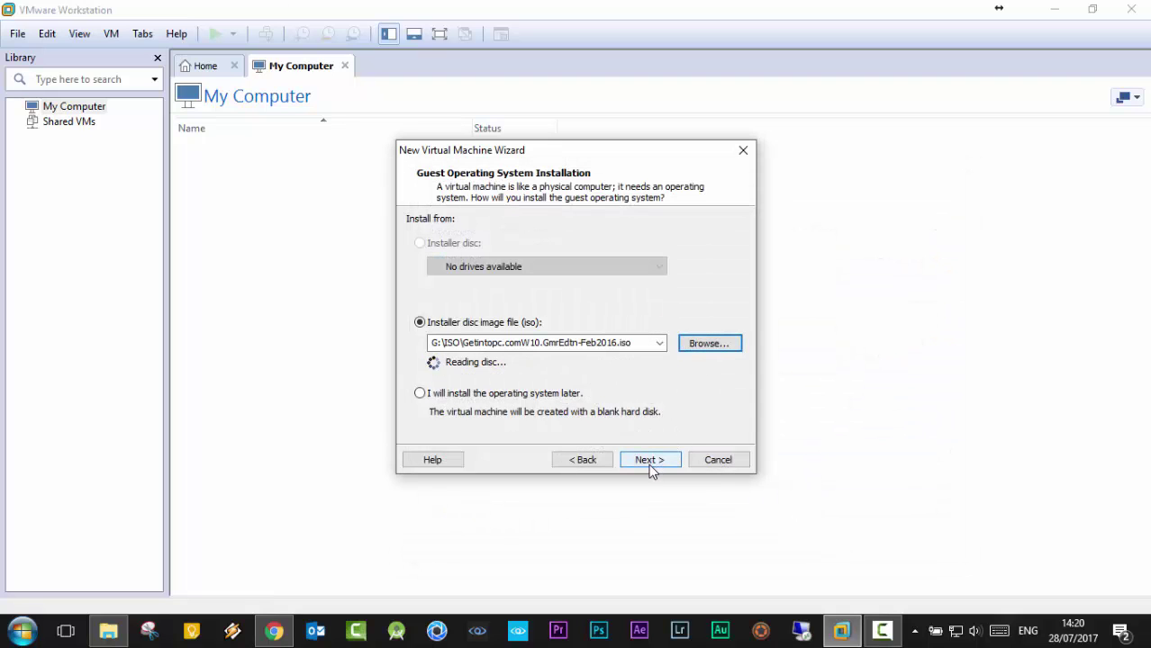
click(651, 463)
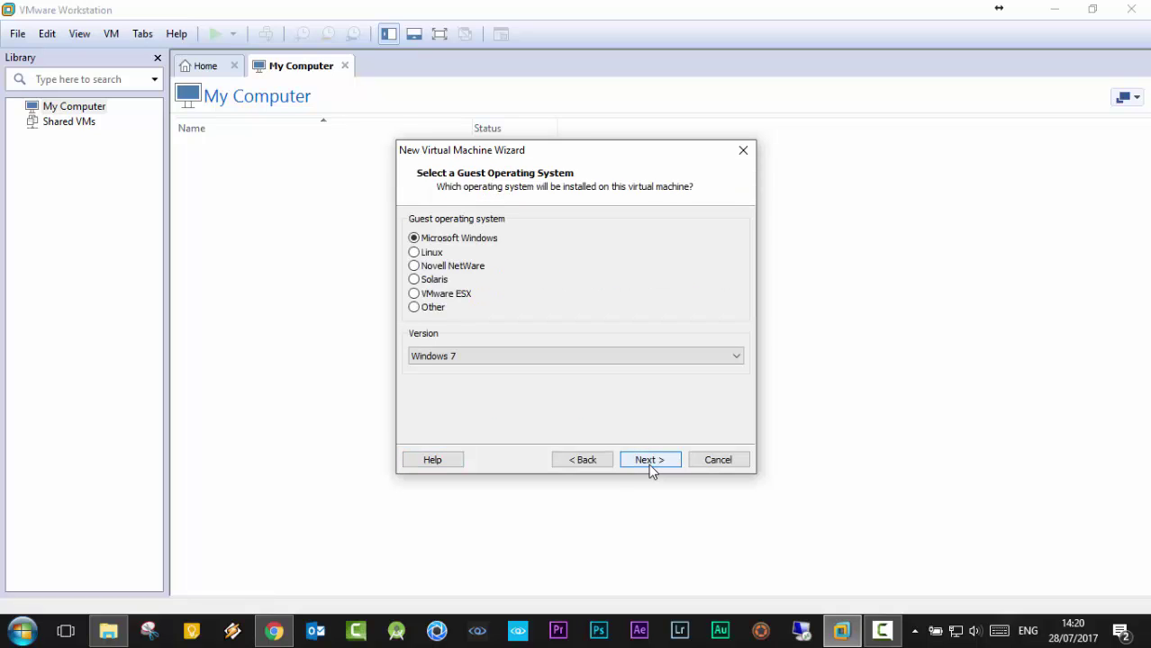
Set the guest version to Windows 10 x64, keeping the default name, location and 60 GB disk split into multiple files
click(527, 358)
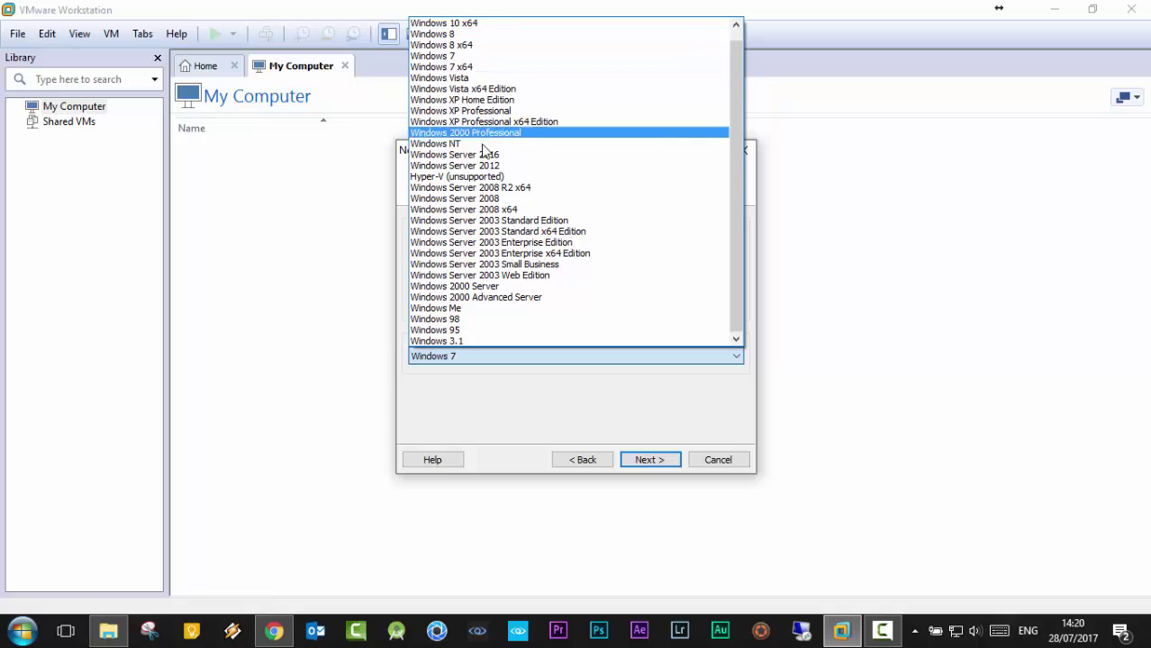
click(469, 25)
click(658, 459)
click(658, 459)
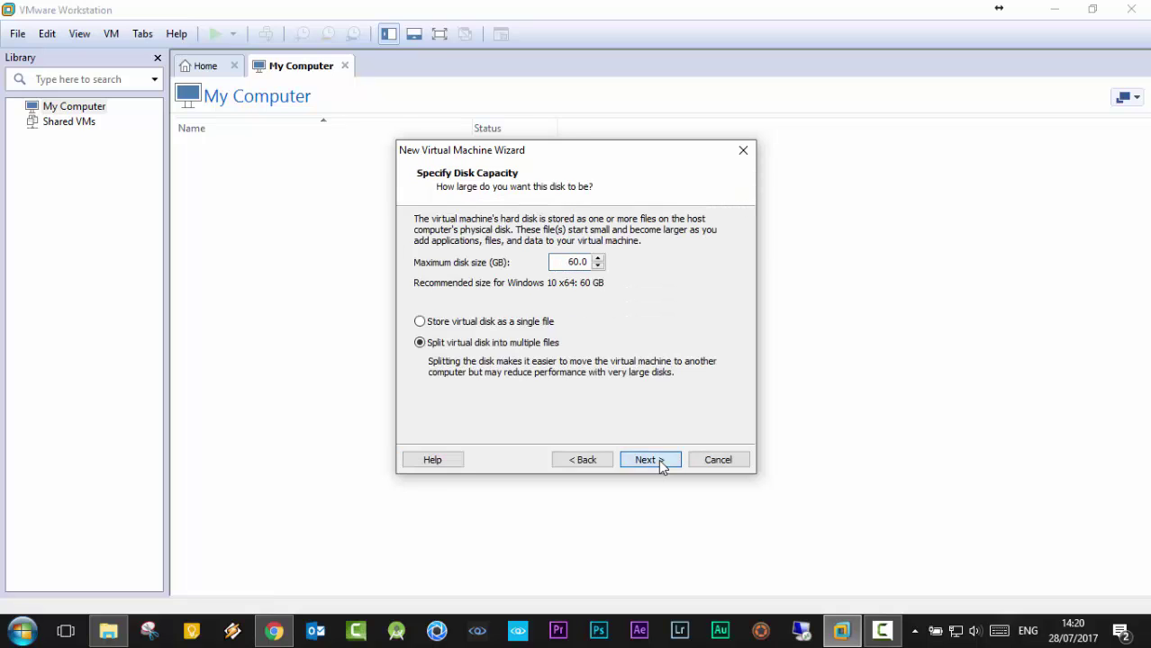
click(659, 459)
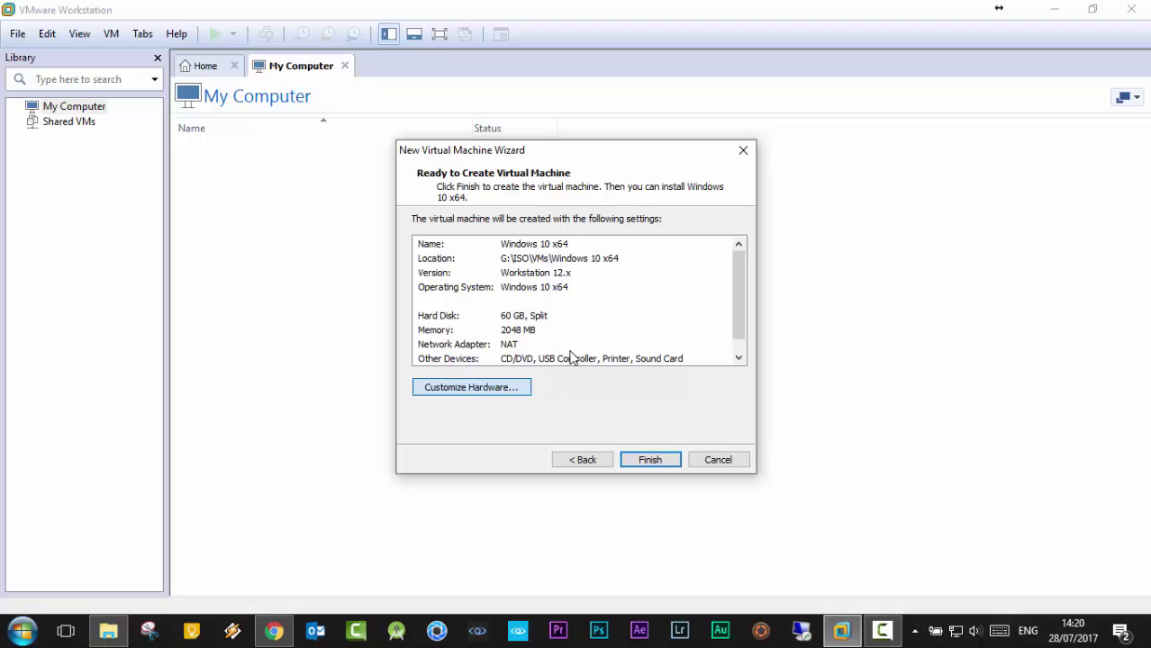
Customize the hardware to 3568 MB of memory and 2 cores per processor, and finish creating the virtual machine
click(510, 394)
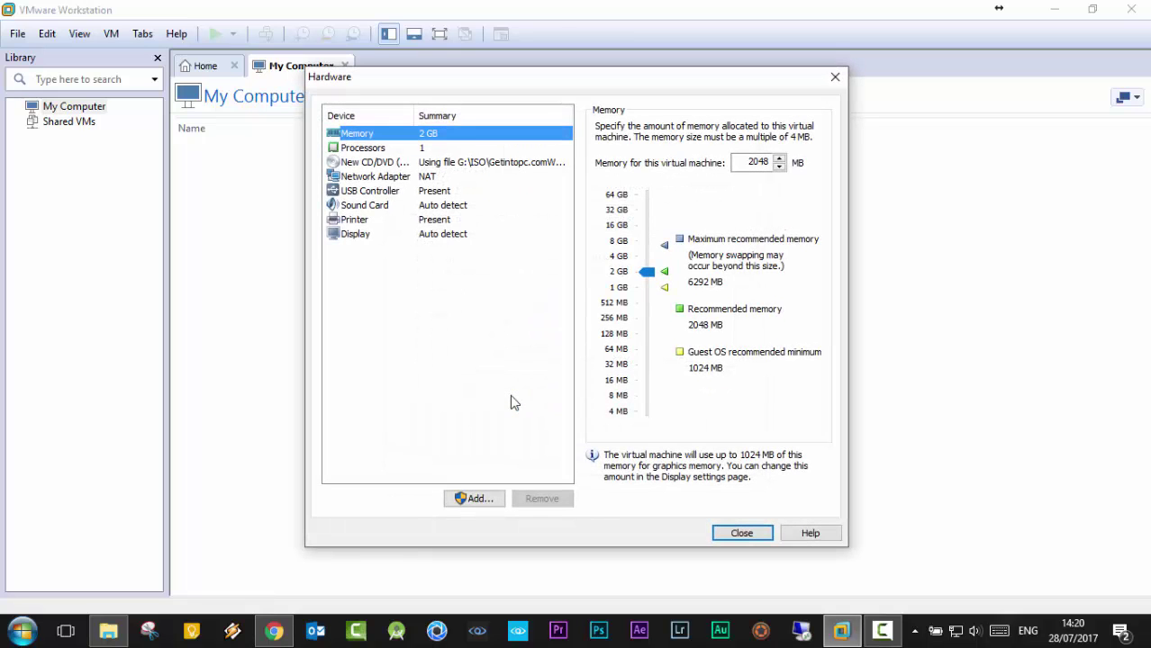
drag(646, 279, 300, 262)
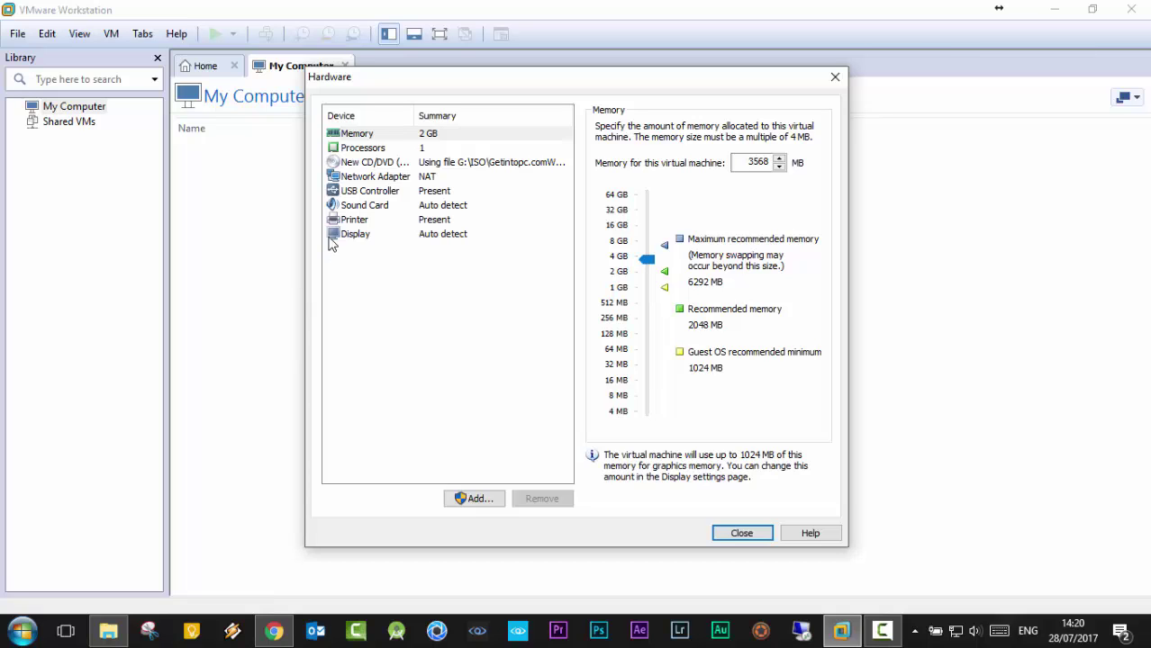
click(370, 150)
click(741, 153)
click(736, 177)
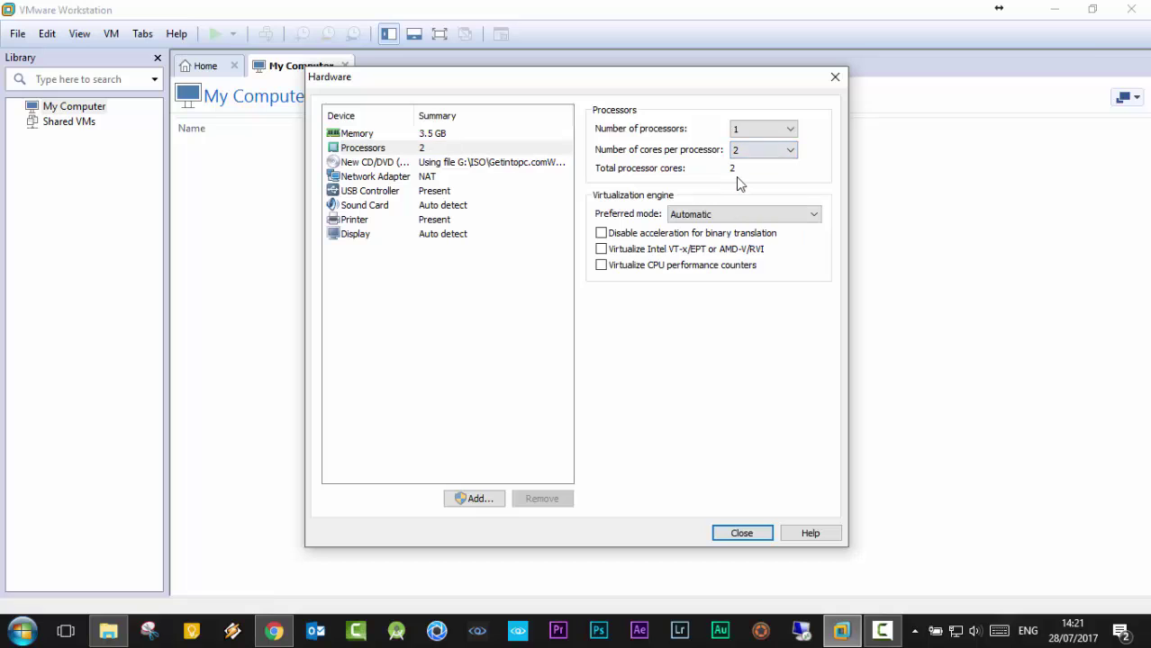
click(741, 534)
click(647, 459)
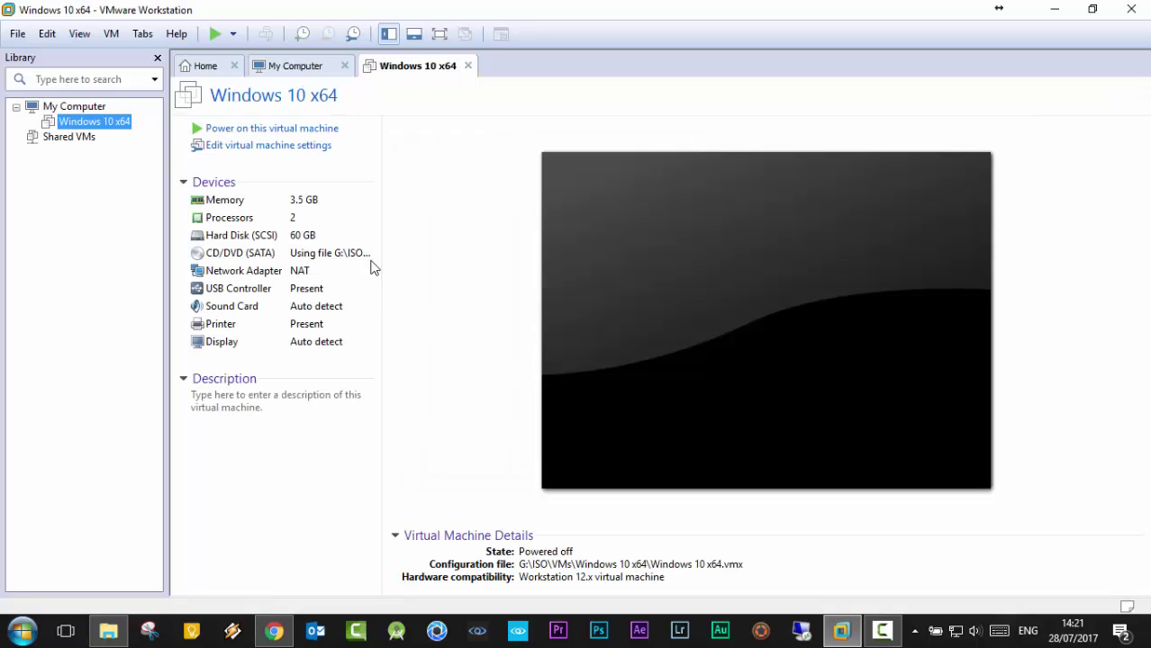
Power on the virtual machine, accepting the keyboard hook timeout update without future prompts and dismissing the hints, and show it full screen
click(300, 132)
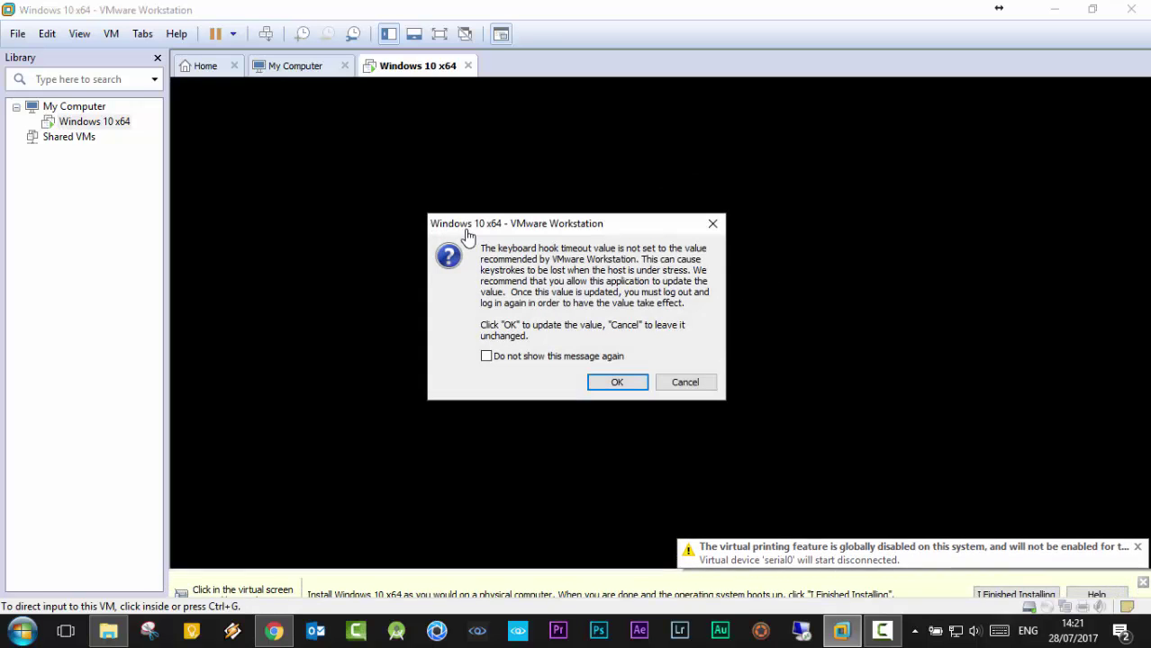
click(531, 358)
click(605, 383)
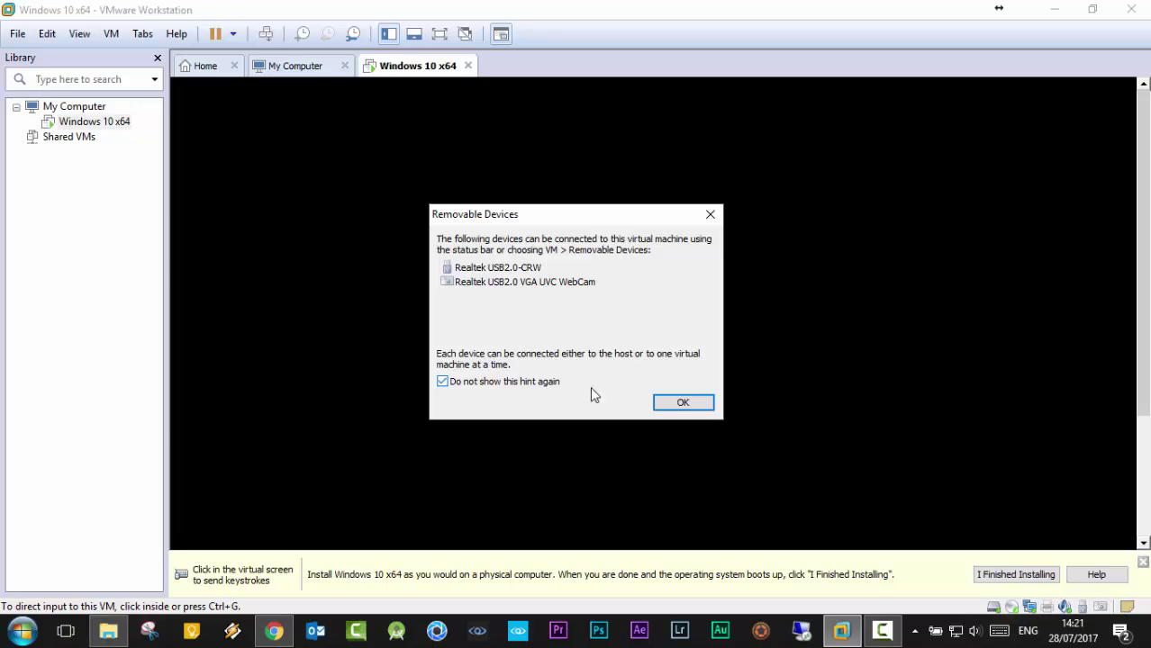
click(681, 404)
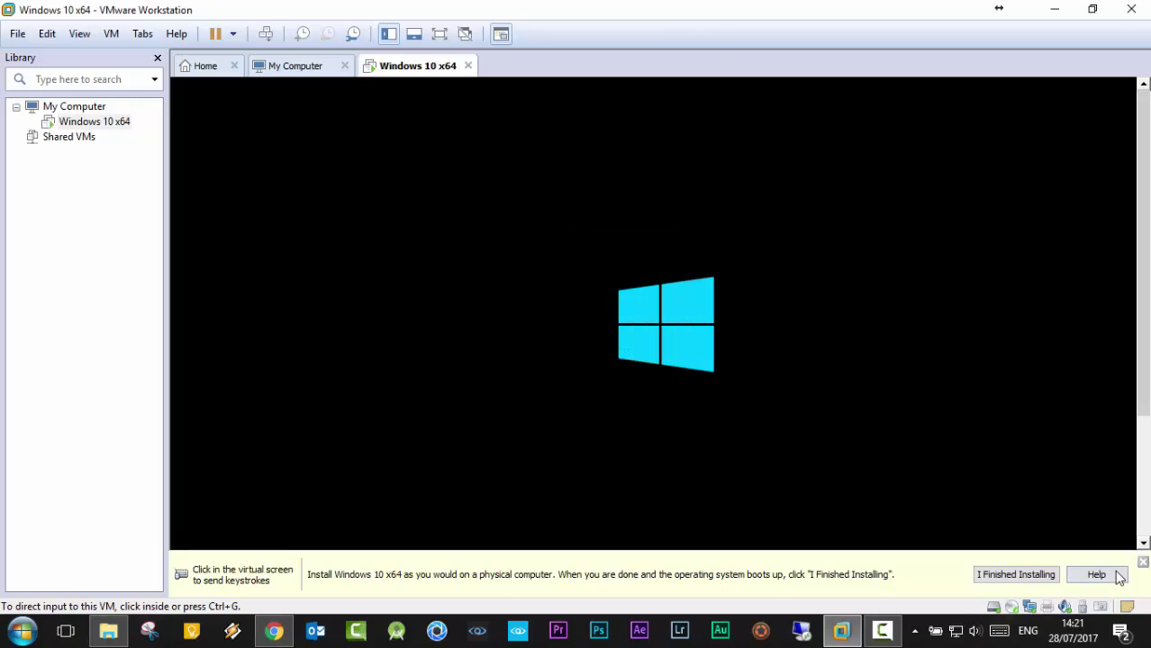
click(1143, 569)
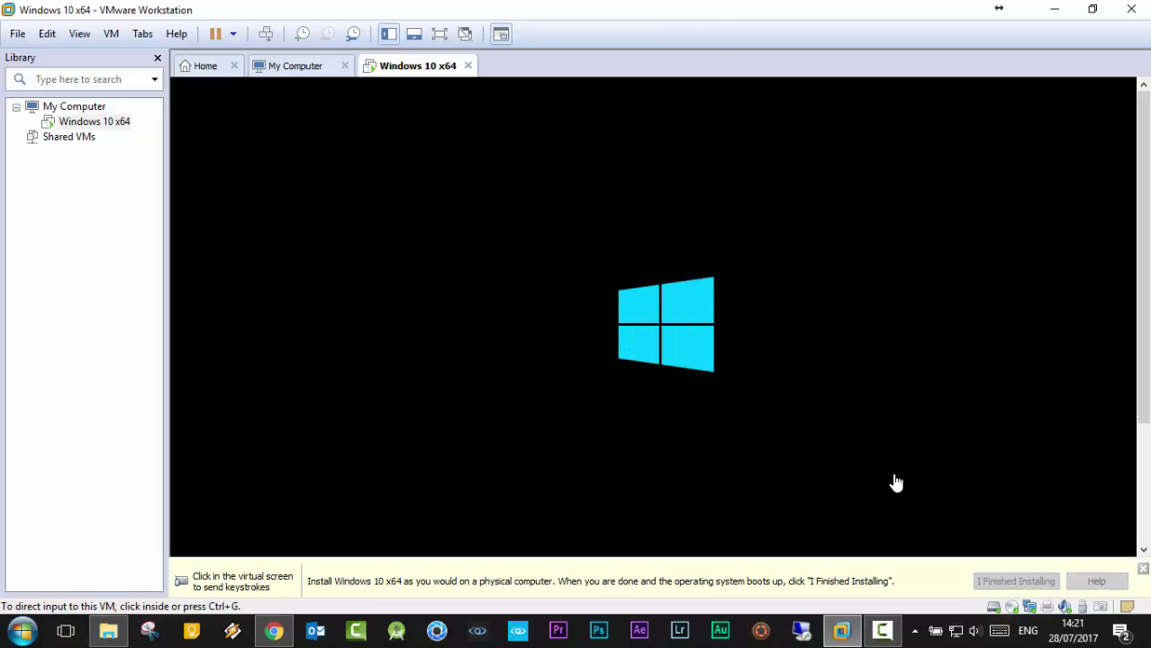
click(440, 33)
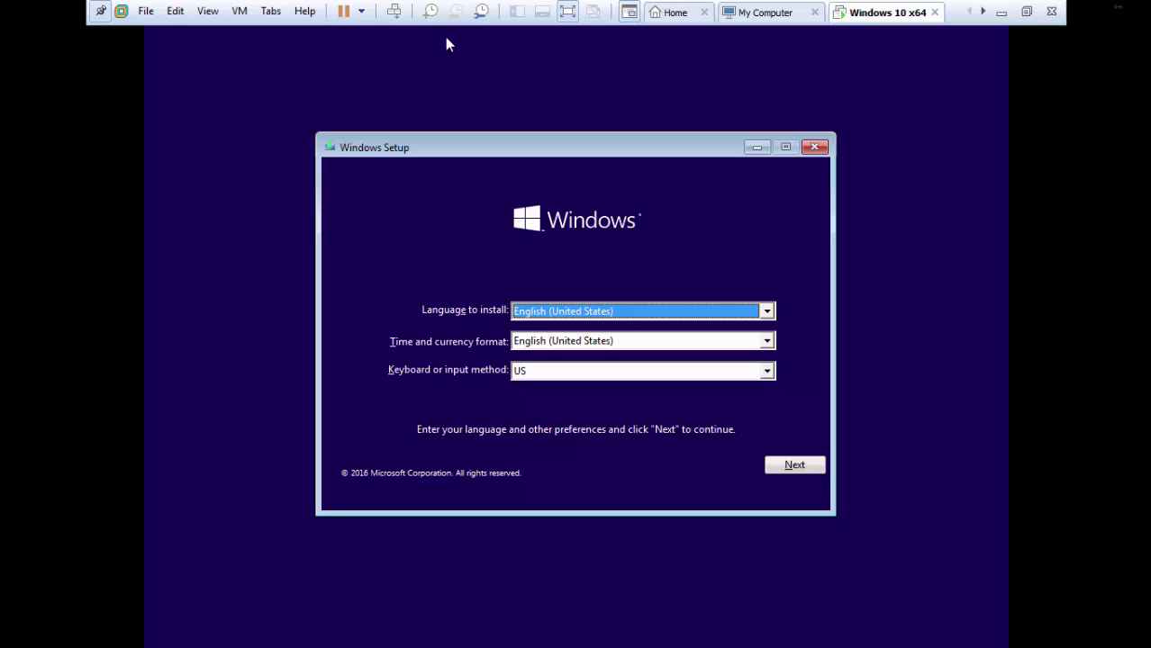
Start Windows Setup with the default English (United States) language and US keyboard, and accept the license terms
key(Return)
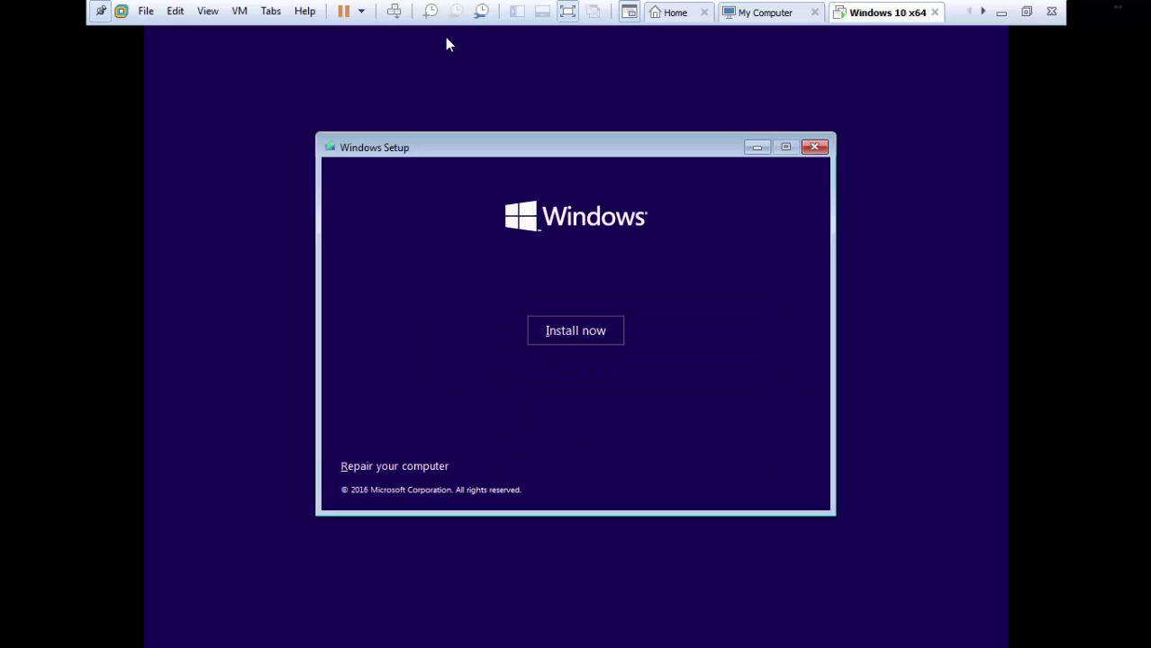
click(568, 342)
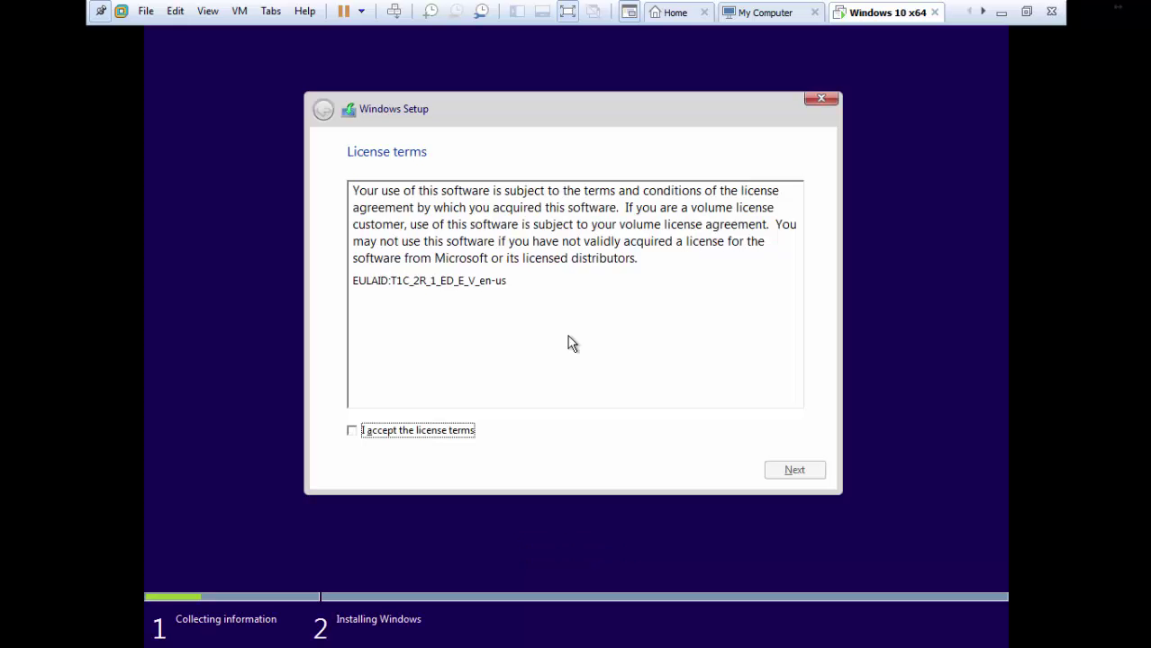
click(373, 429)
click(780, 474)
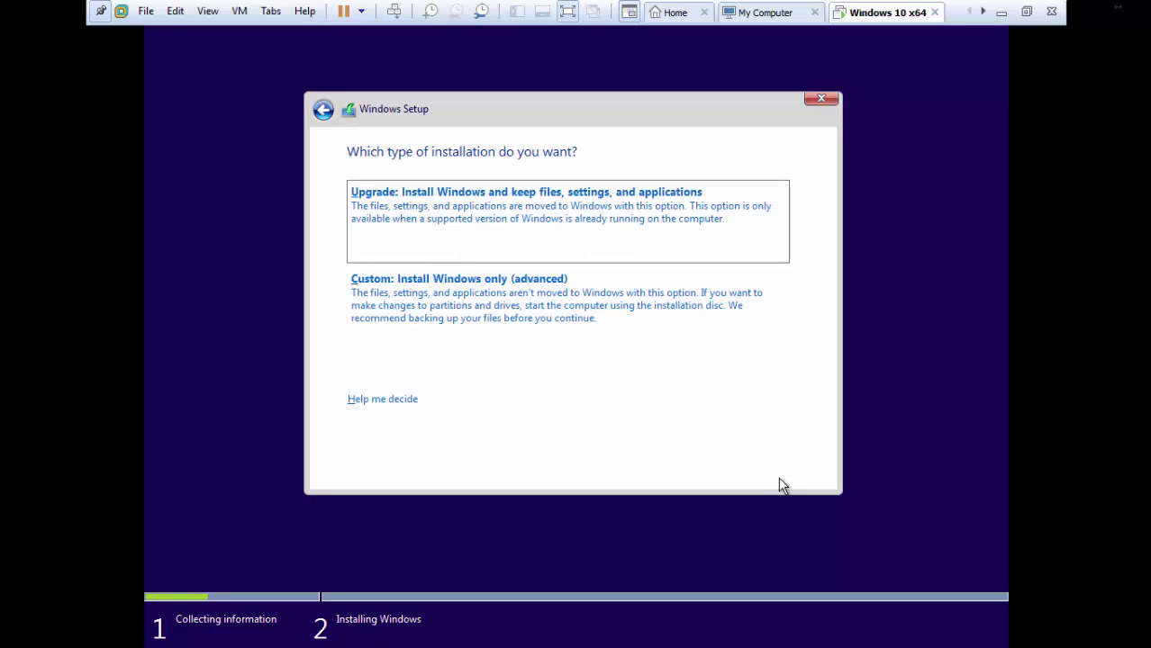
Choose the custom installation, create a partition from all of Drive 0's unallocated space, and install Windows on it
click(497, 305)
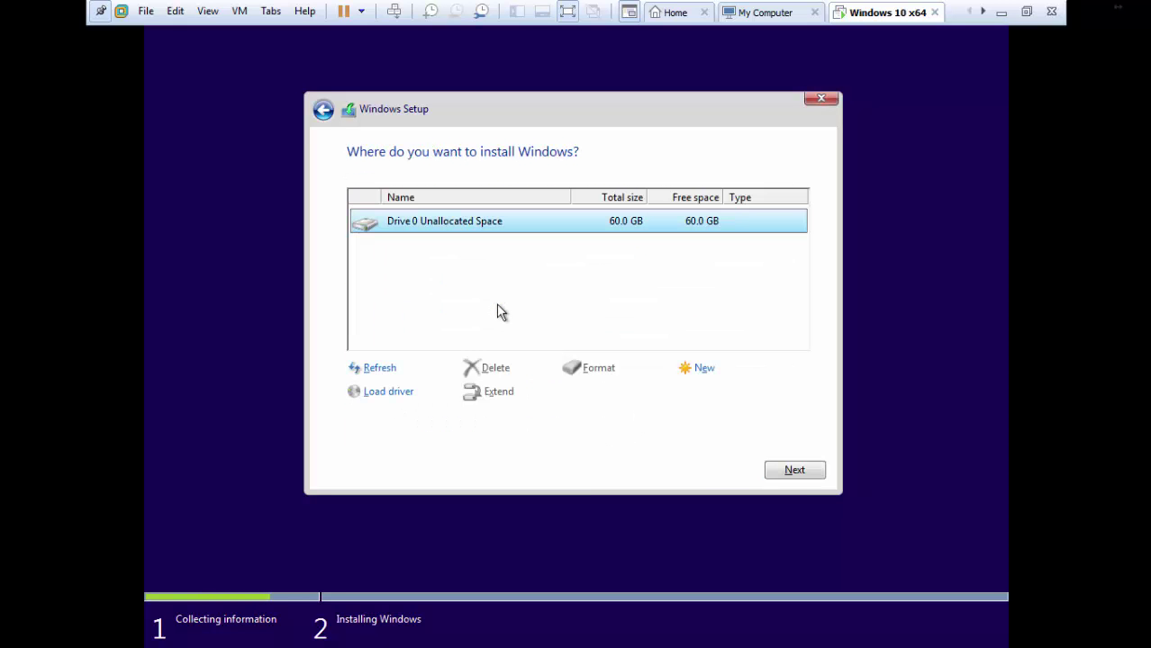
click(704, 370)
click(726, 396)
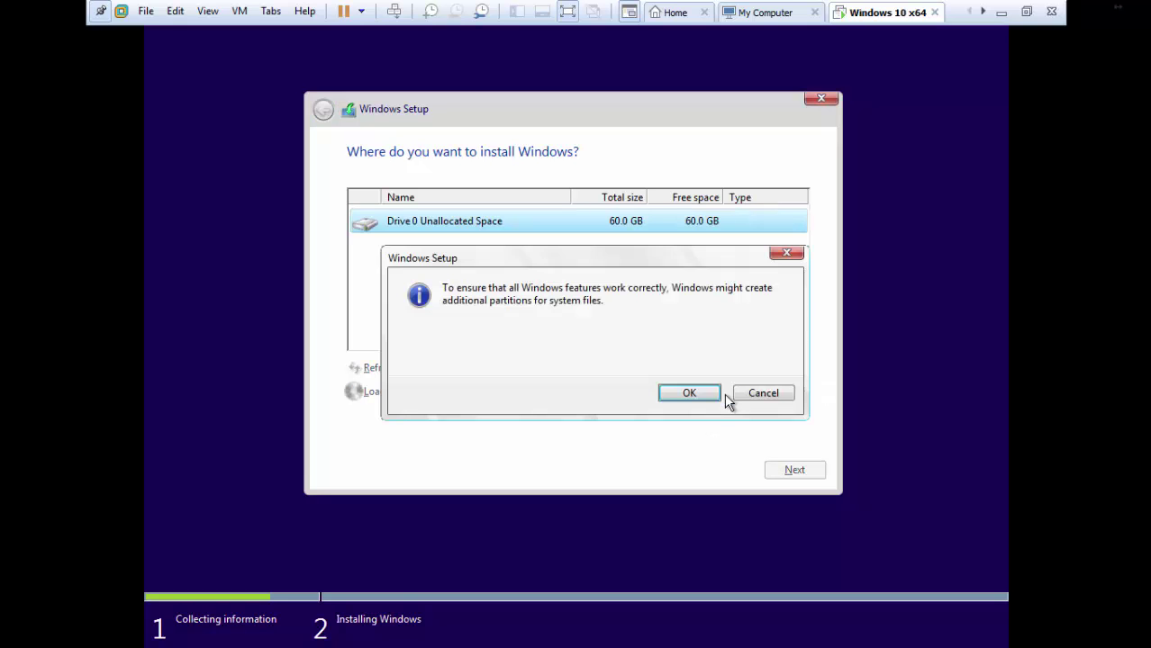
click(689, 394)
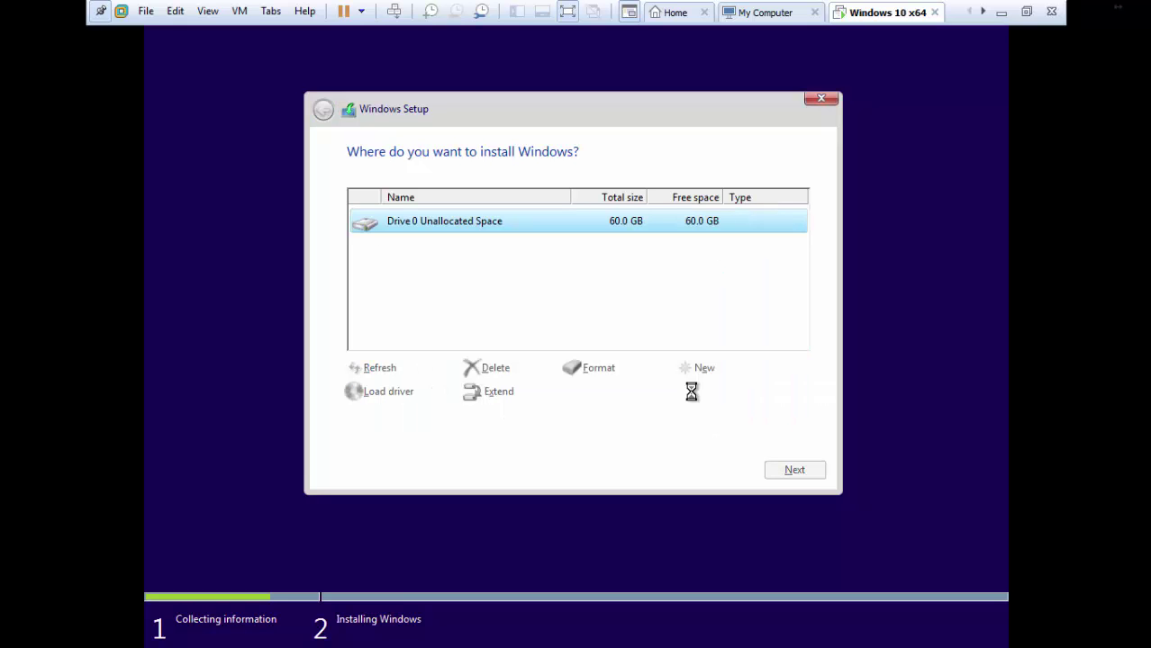
click(779, 467)
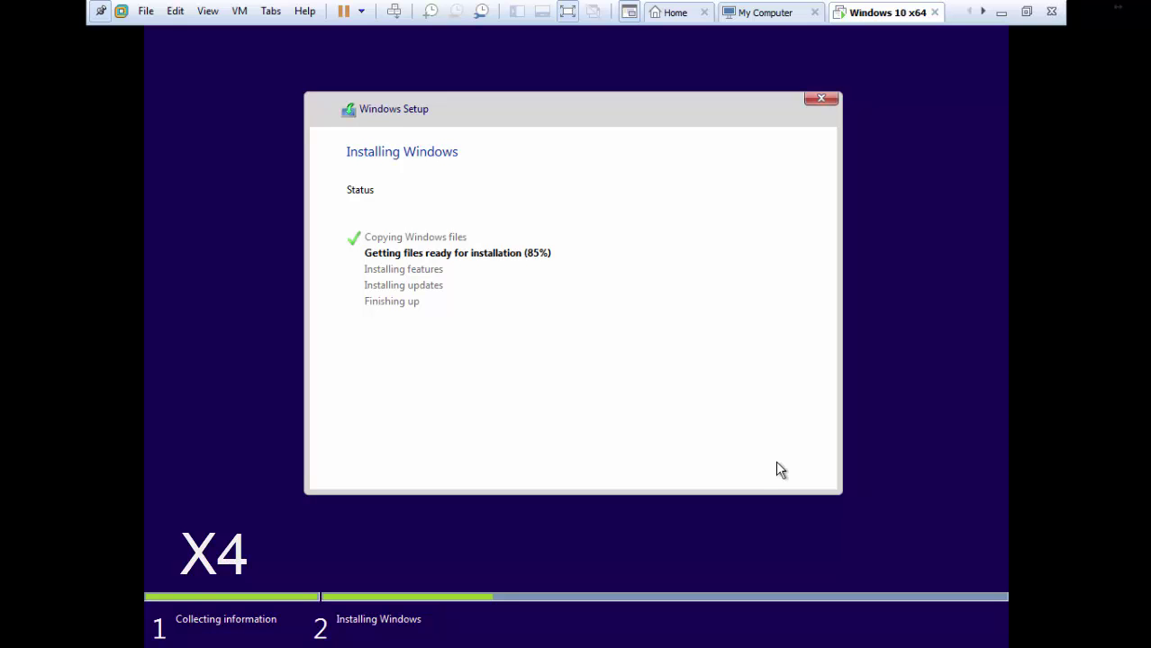
click(780, 469)
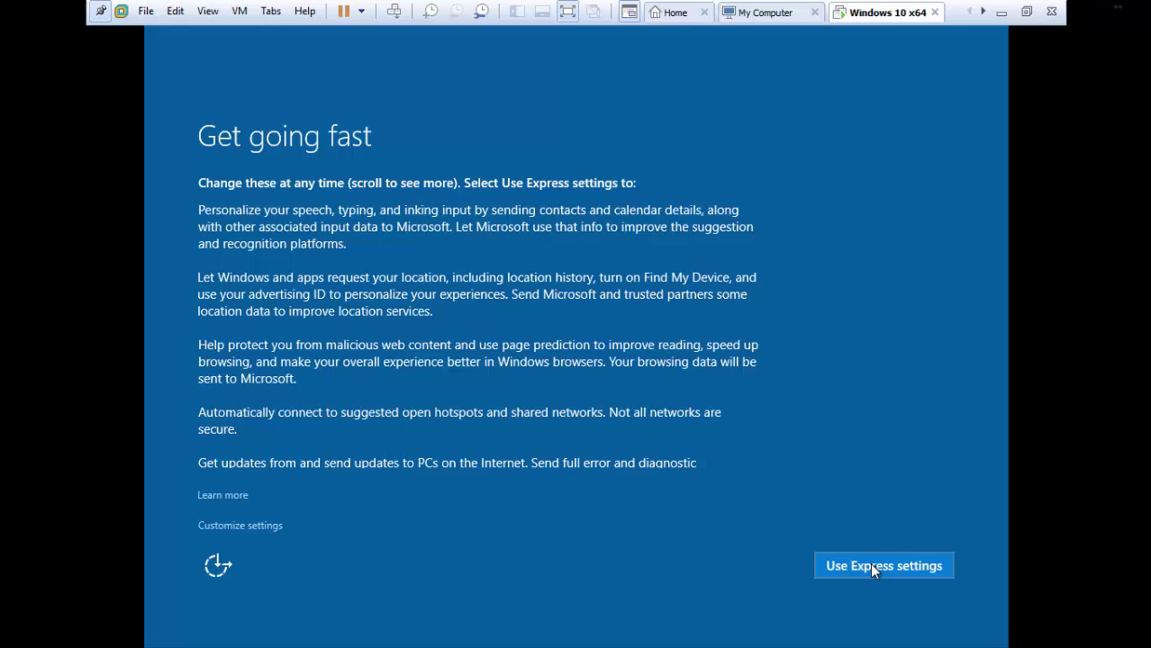
Apply the Express settings and choose to join a local Active Directory domain
click(872, 568)
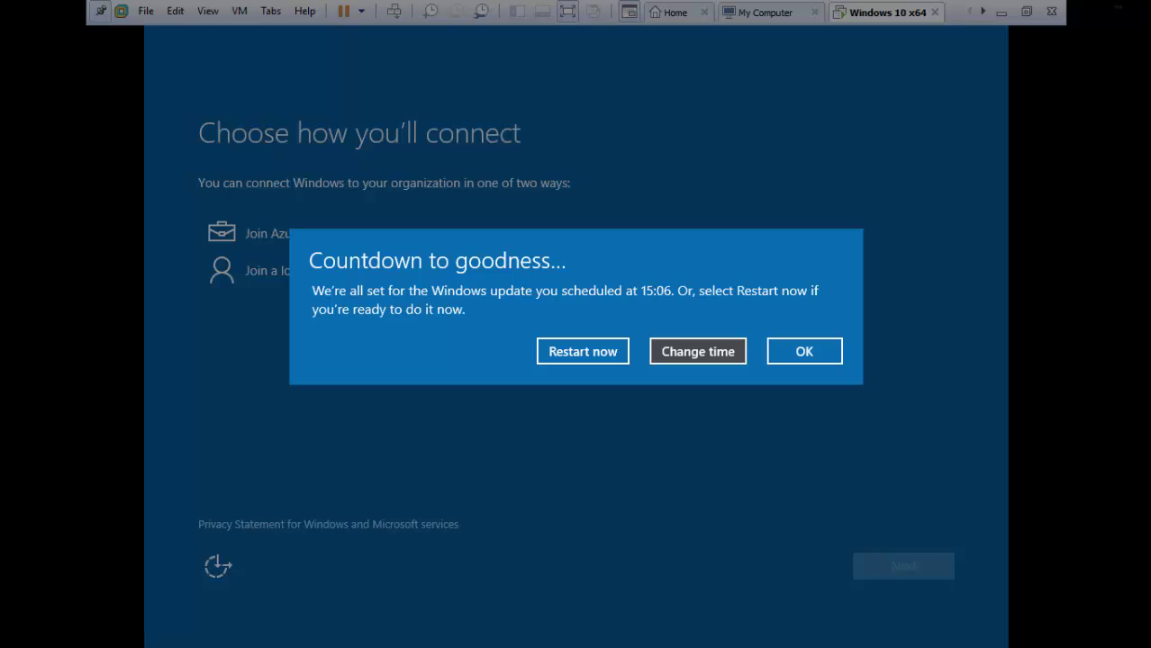
click(870, 570)
click(419, 271)
click(874, 565)
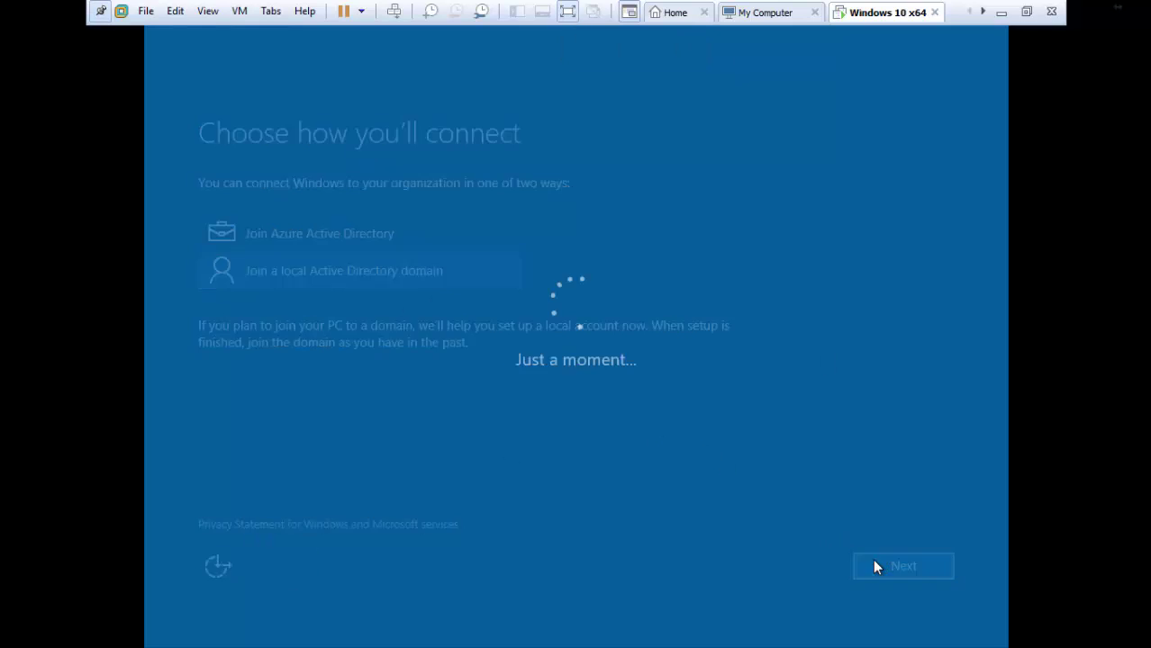
Create a local account named asus without a password and allow the PC to be discoverable on the network
click(395, 272)
text(asus)
key(Return)
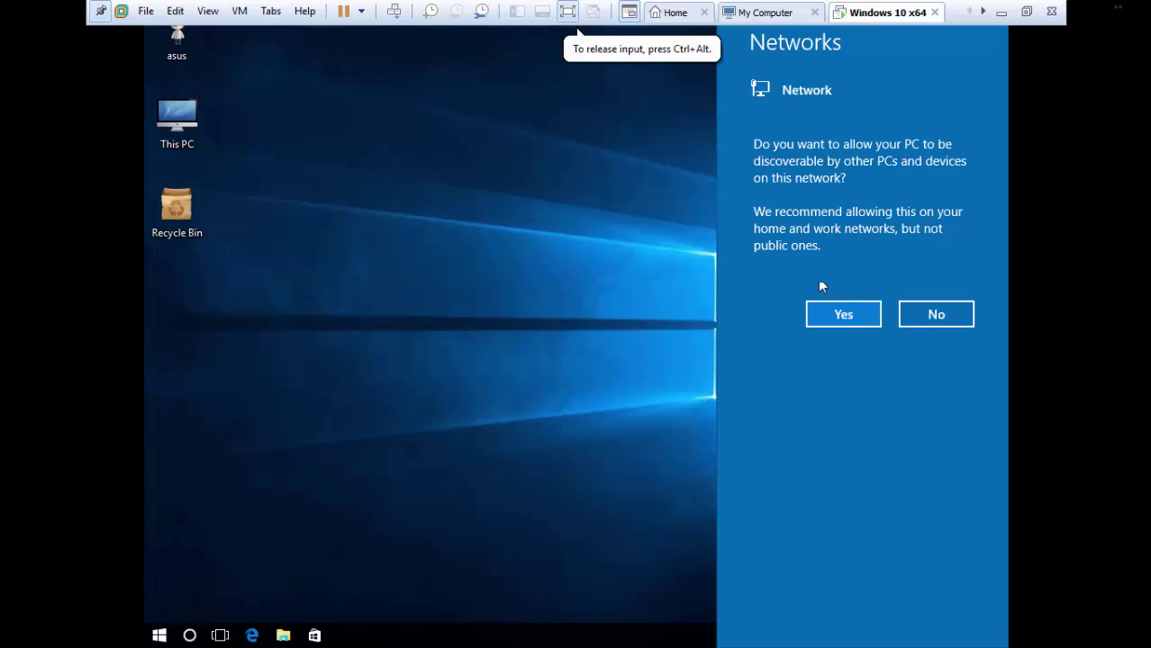
click(838, 317)
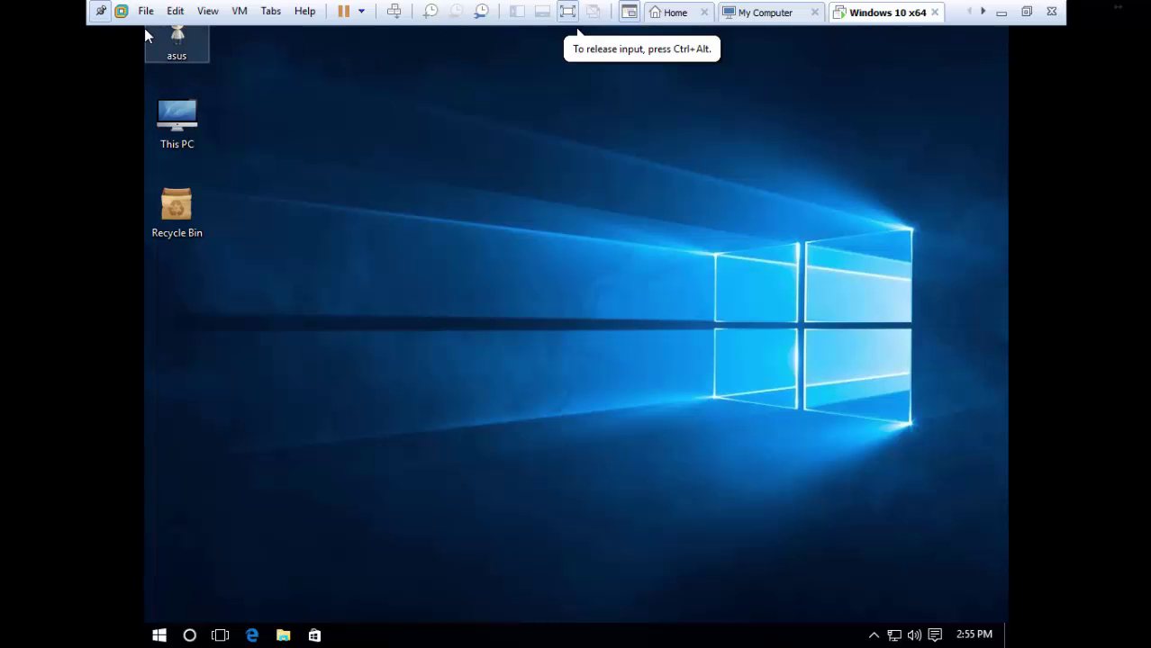
Inspect the system properties of This PC, close them and open the Start menu
right_click(176, 122)
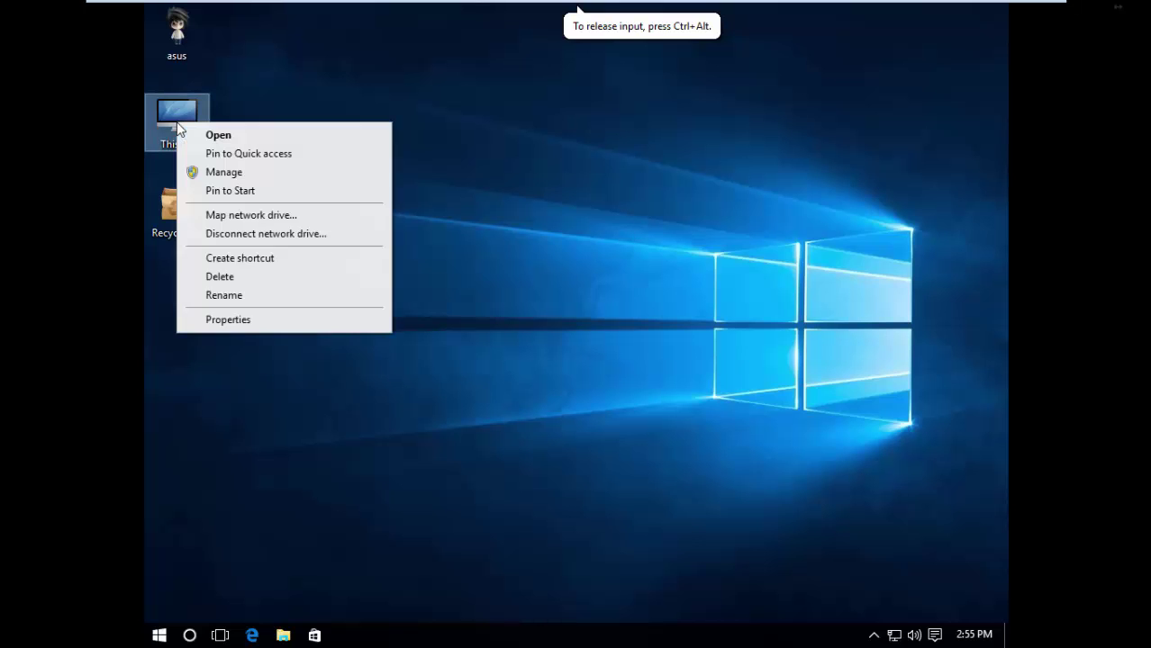
click(247, 326)
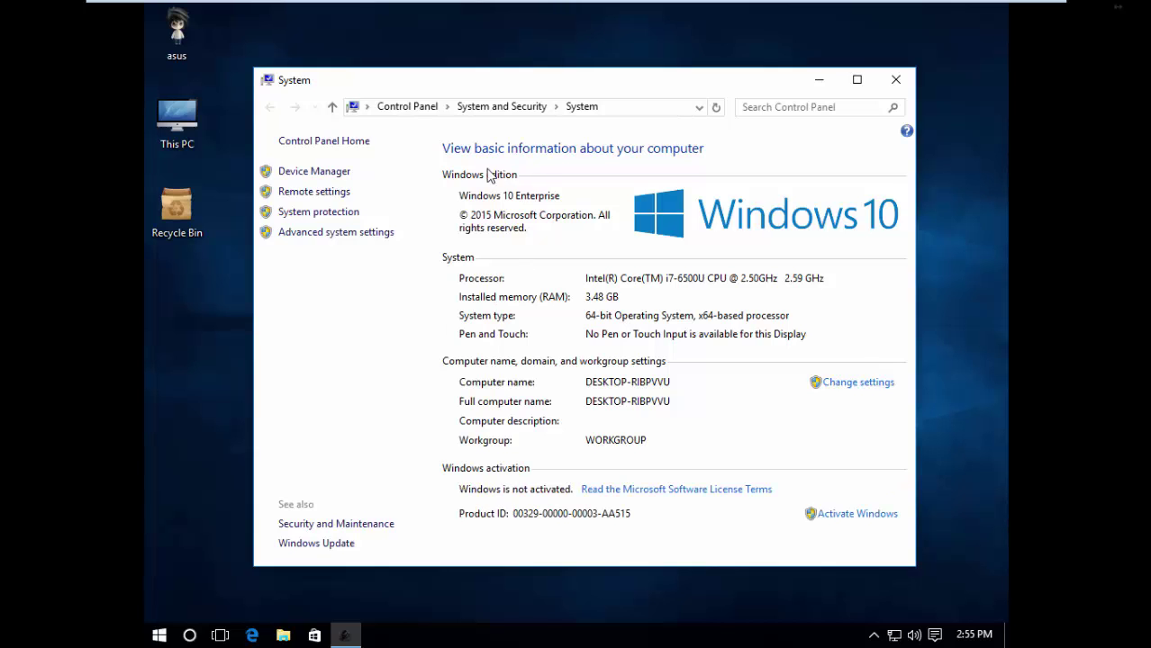
click(895, 82)
key(super)
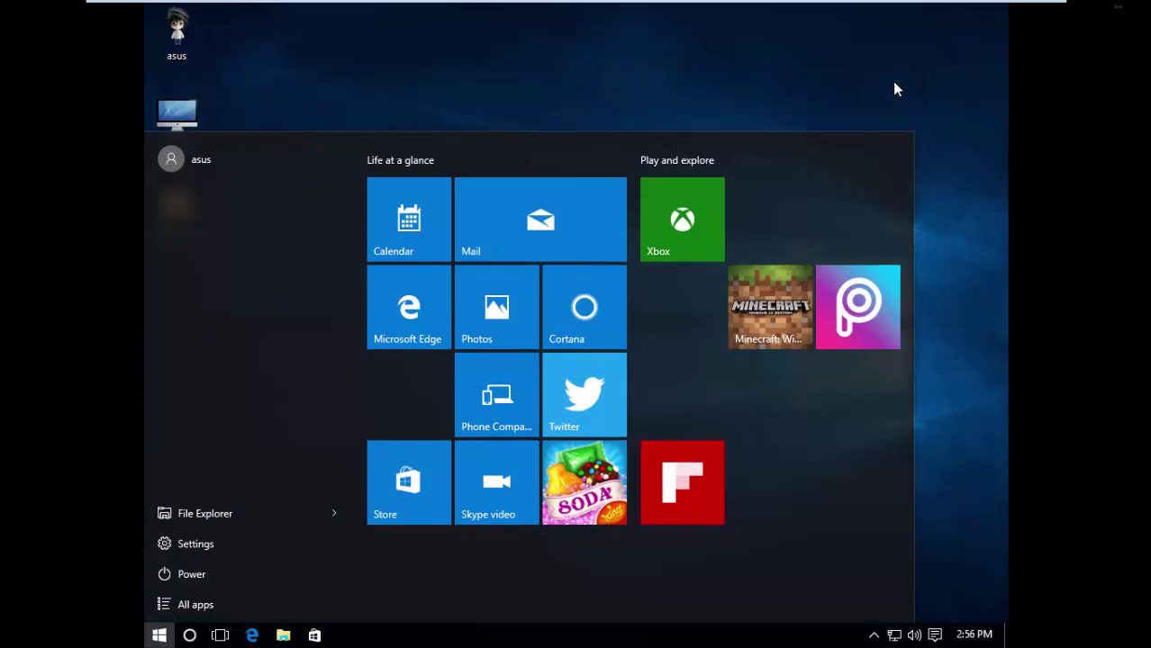
text(z)
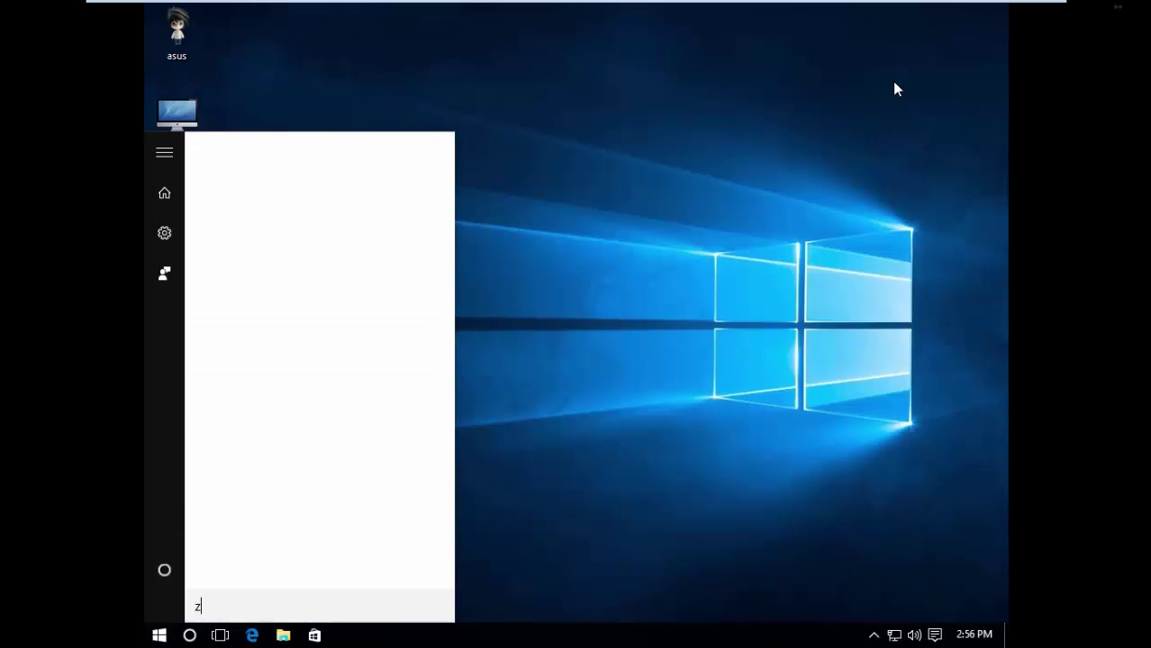
text(invel)
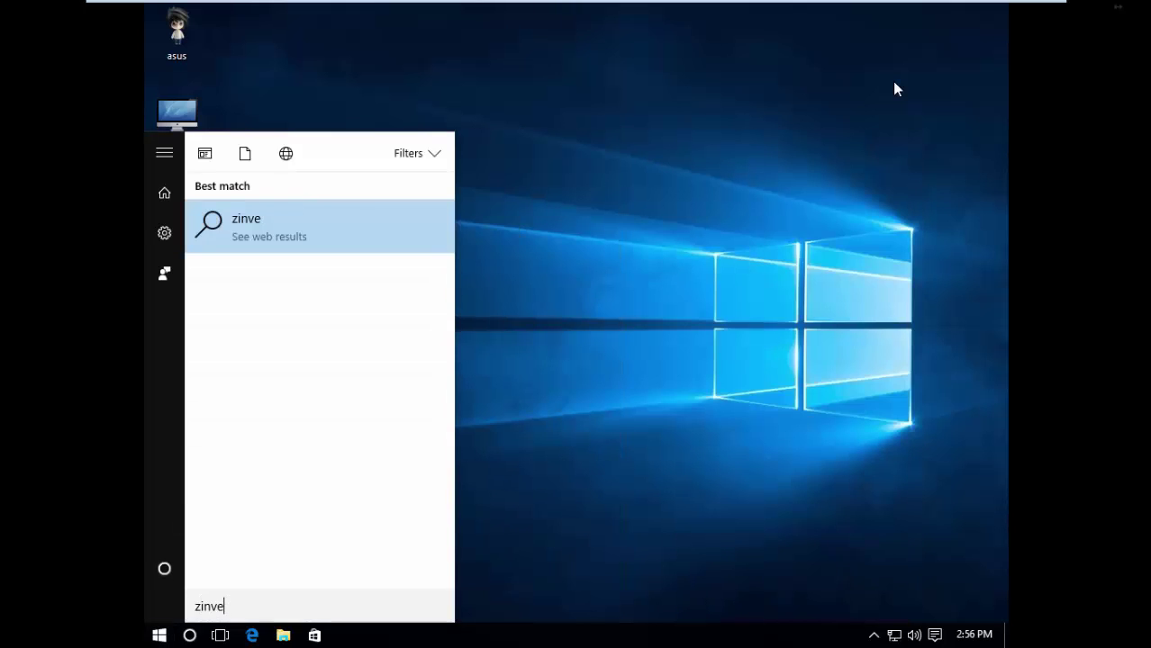
key(Escape)
text(a)
key(BackSpace)
Run winver to check the installed Windows version and build, and close the About Windows dialog
text(w)
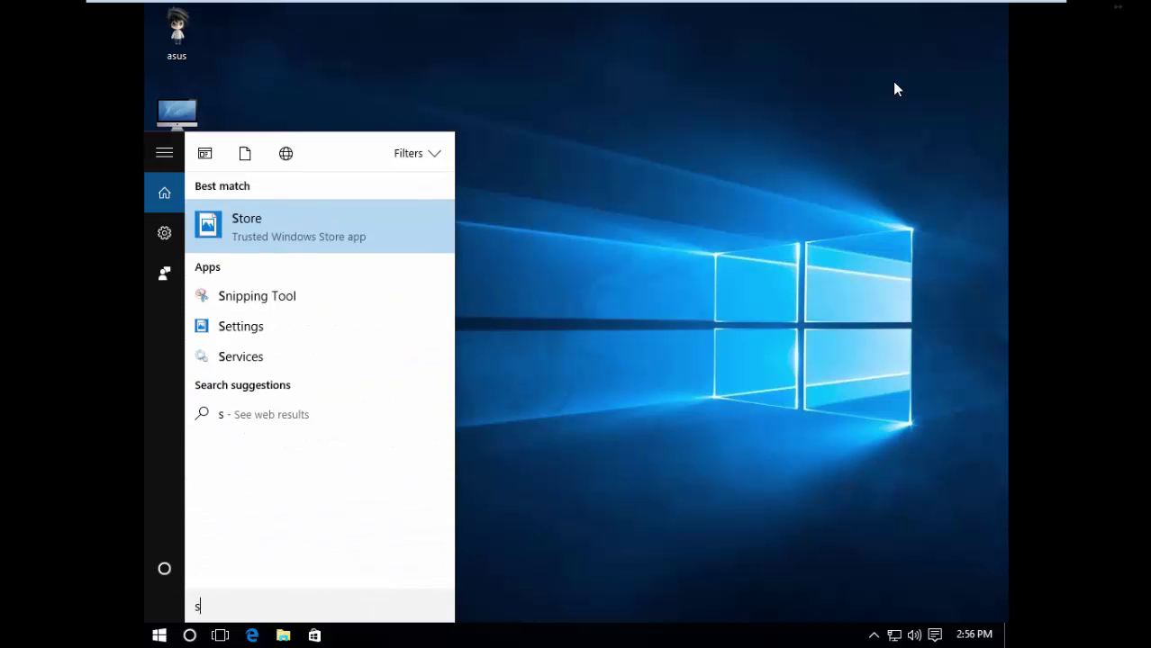
text(inver)
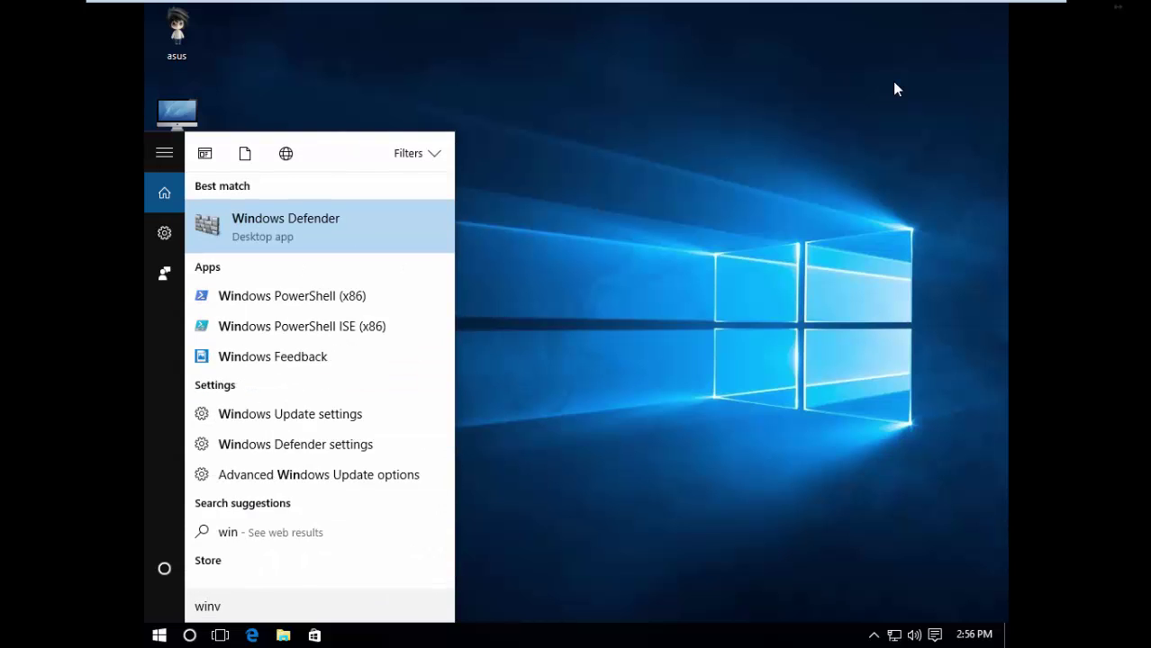
key(Return)
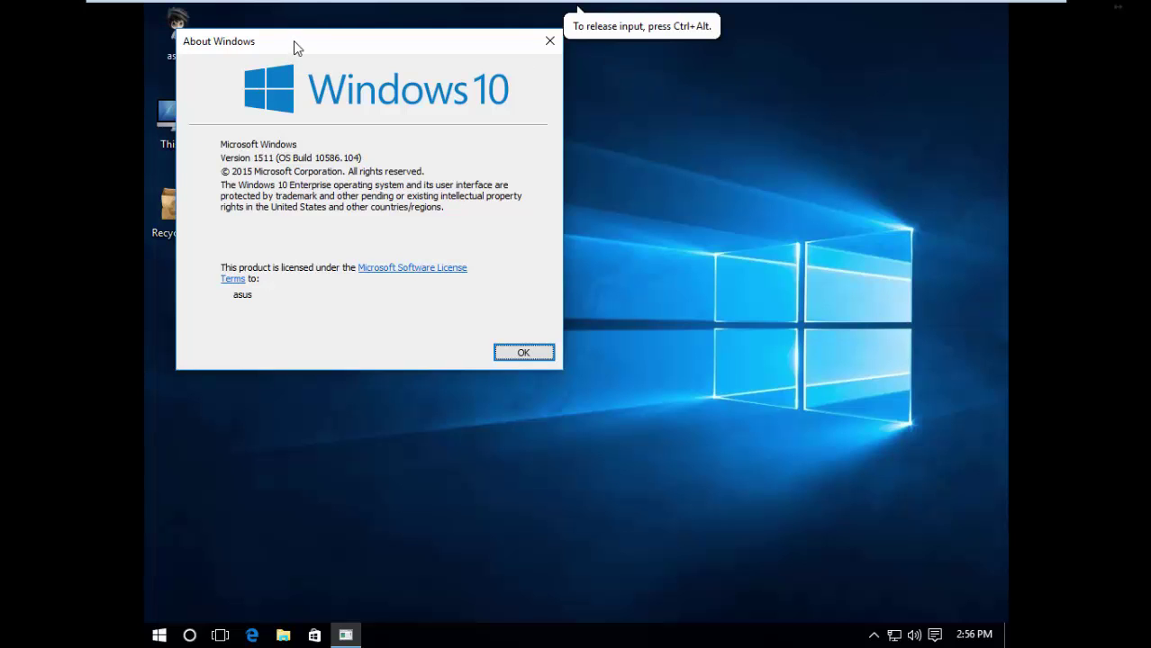
drag(293, 41, 497, 61)
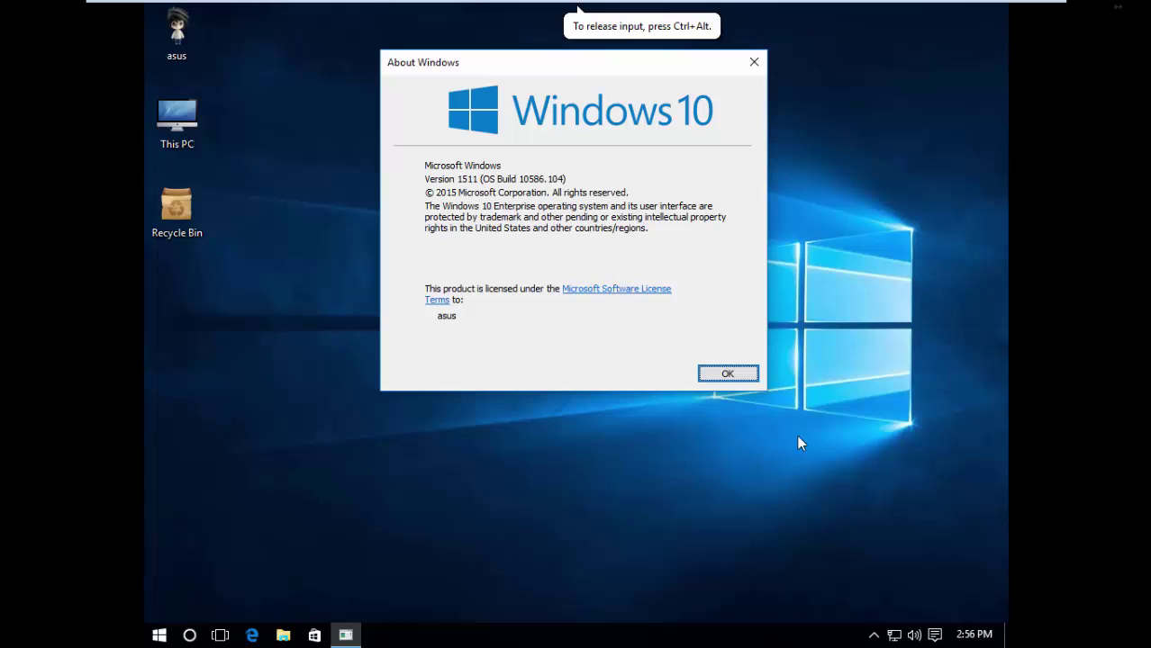
click(727, 375)
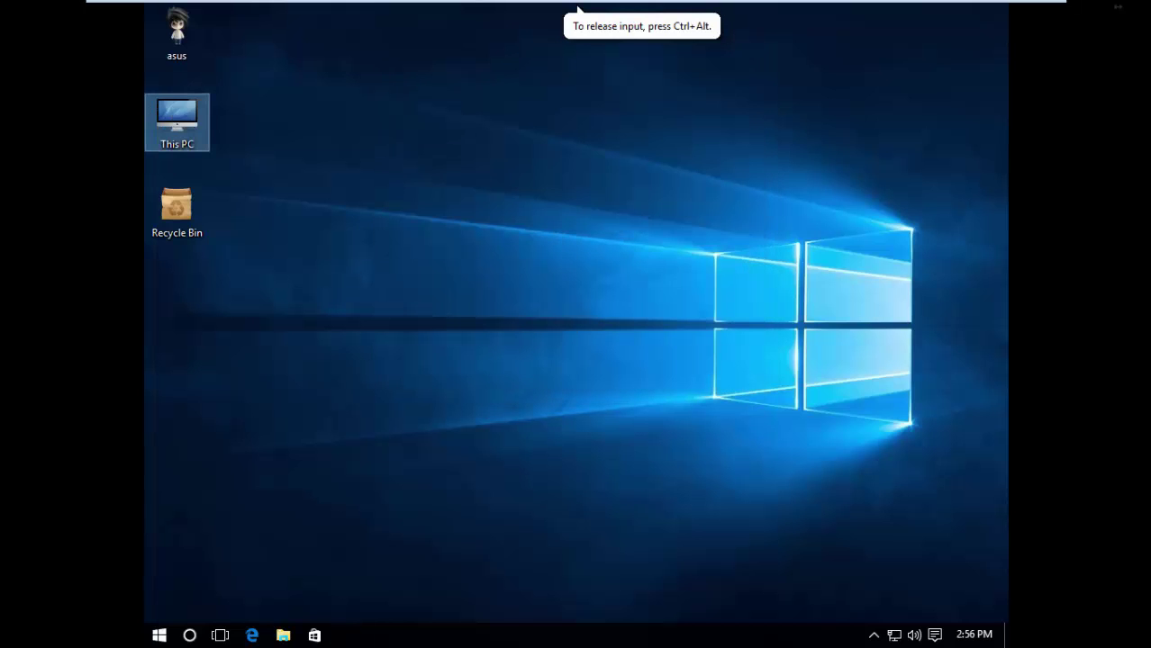
Open Task Manager, expand it to show more details, and look through the running processes
right_click(513, 635)
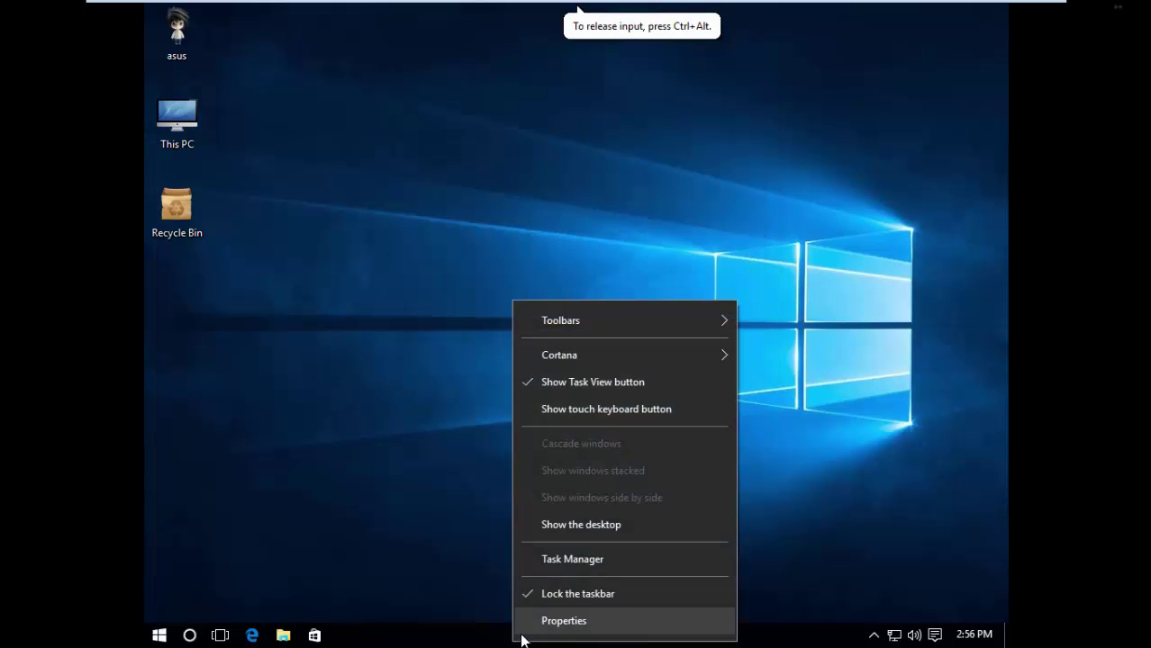
click(544, 563)
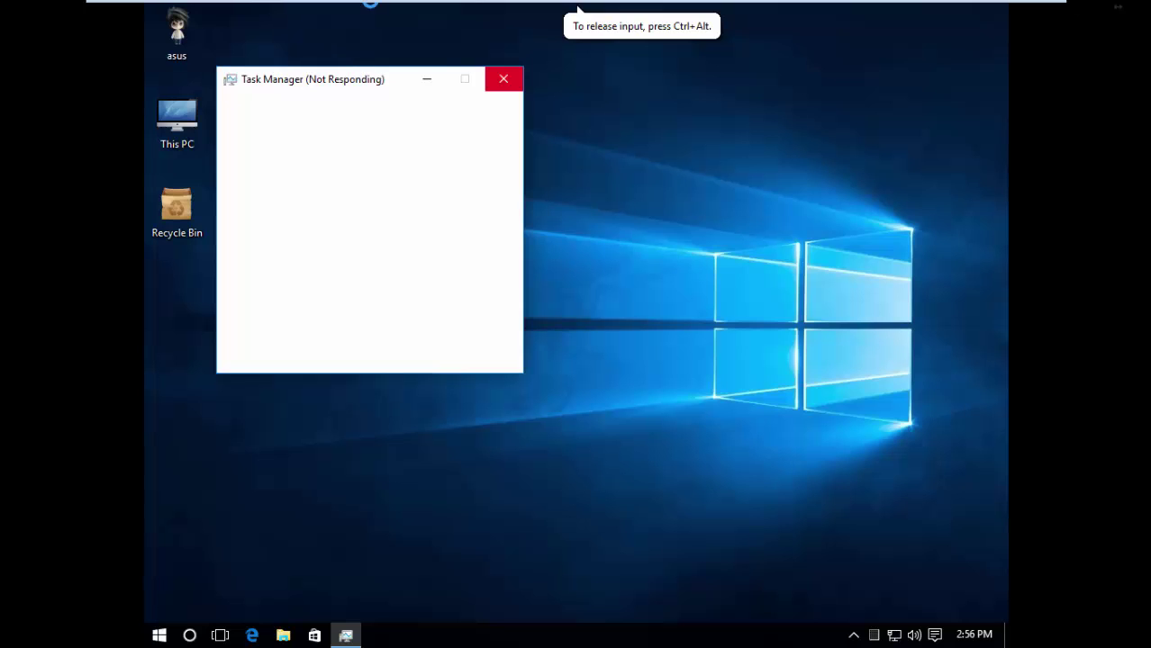
mouse_move(368, 3)
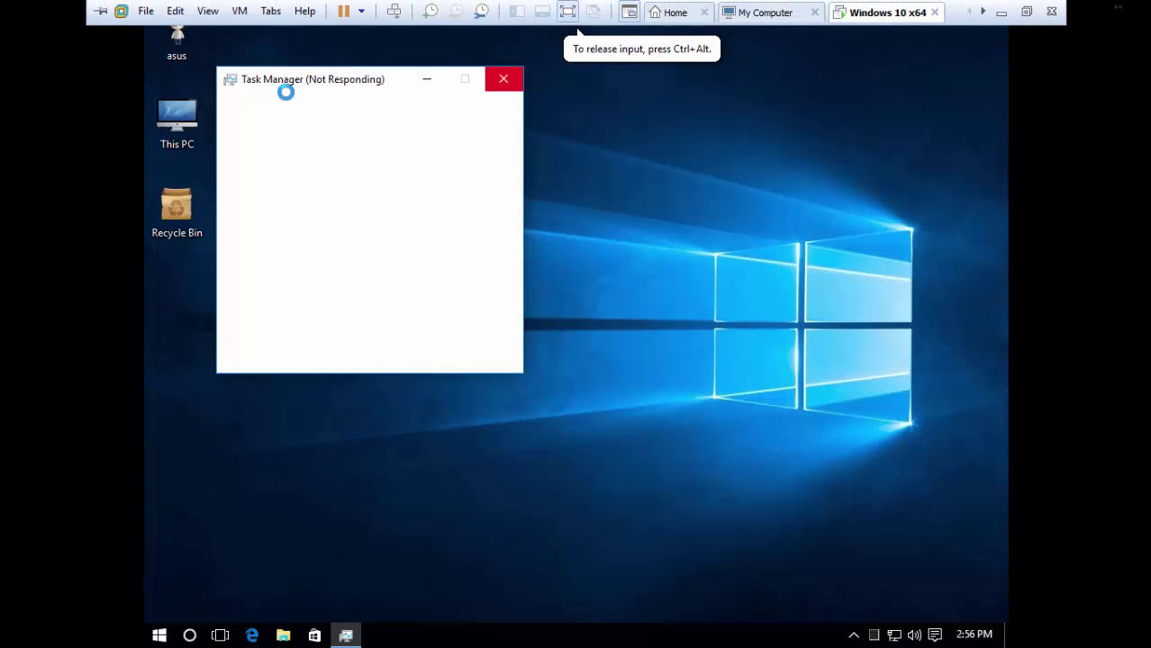
drag(295, 88, 505, 125)
mouse_move(529, 8)
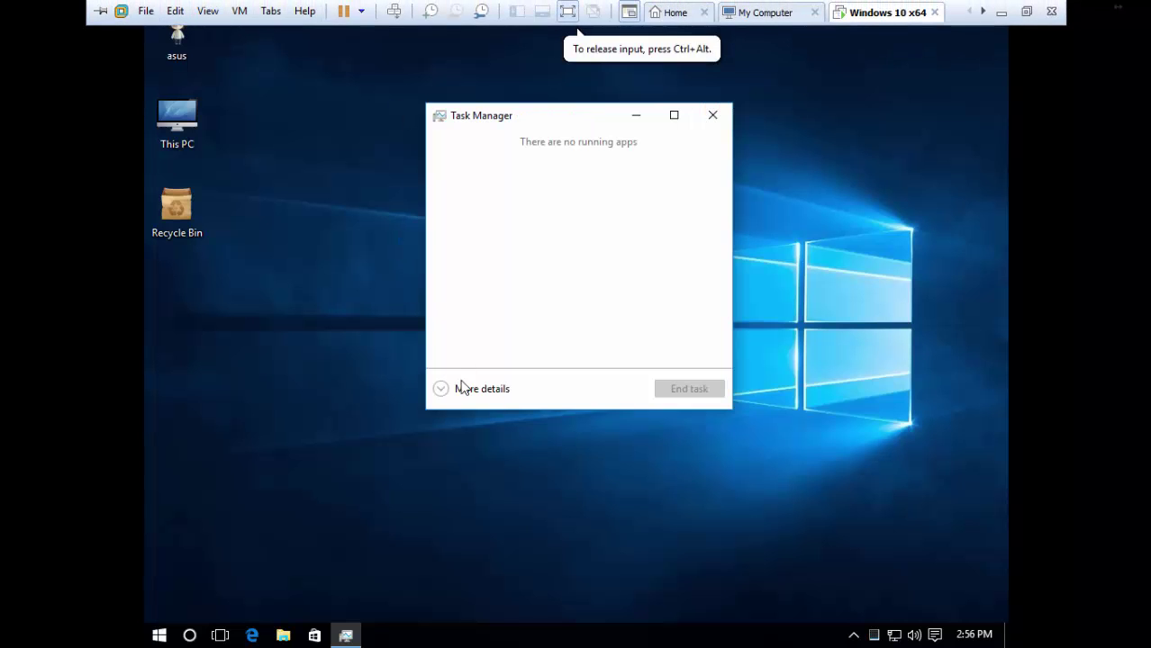
click(463, 387)
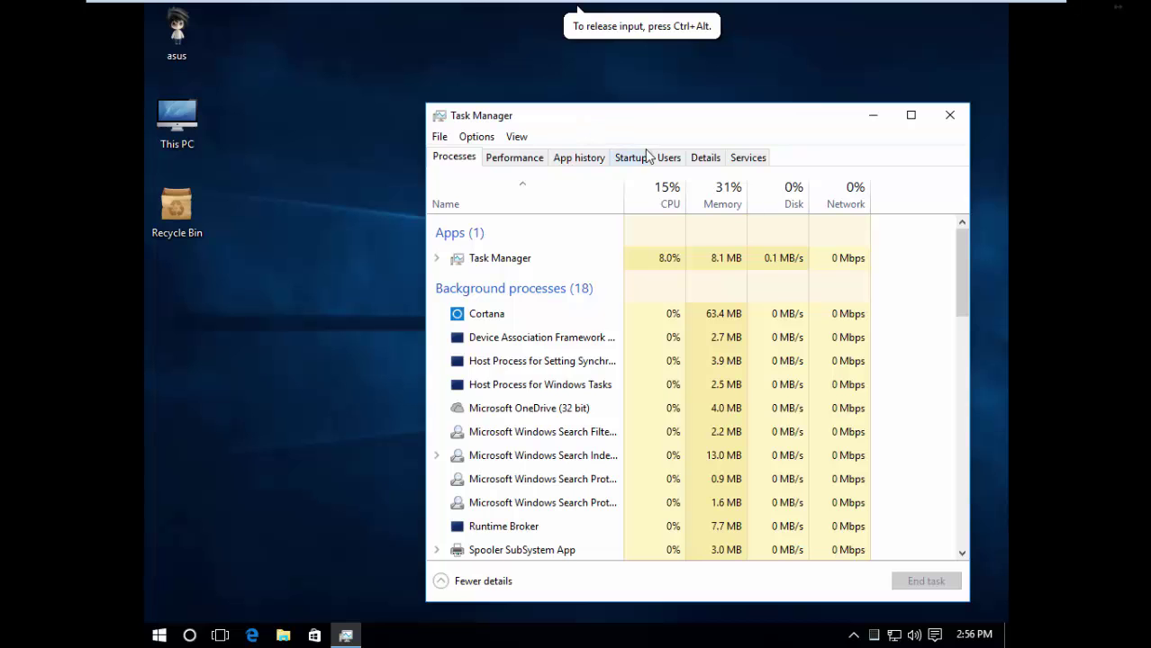
drag(653, 123, 588, 66)
scroll(494, 303, down, 2)
scroll(494, 303, down, 3)
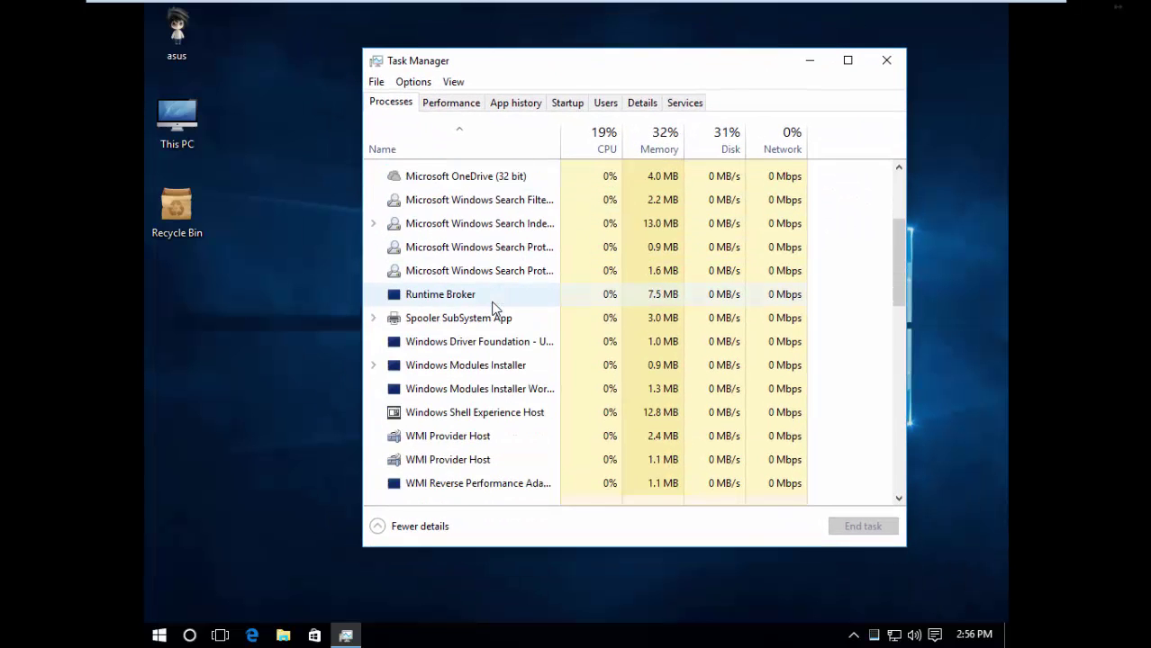
Review the CPU performance, app history and startup information in Task Manager, and close it
click(465, 103)
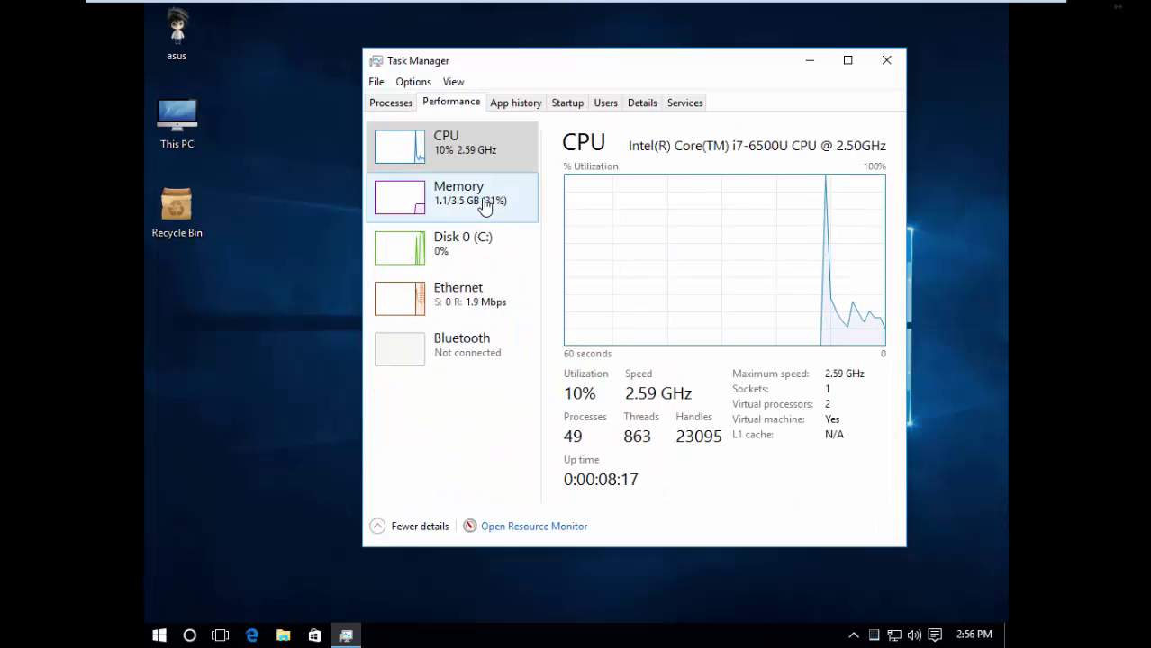
click(521, 102)
click(575, 106)
click(521, 104)
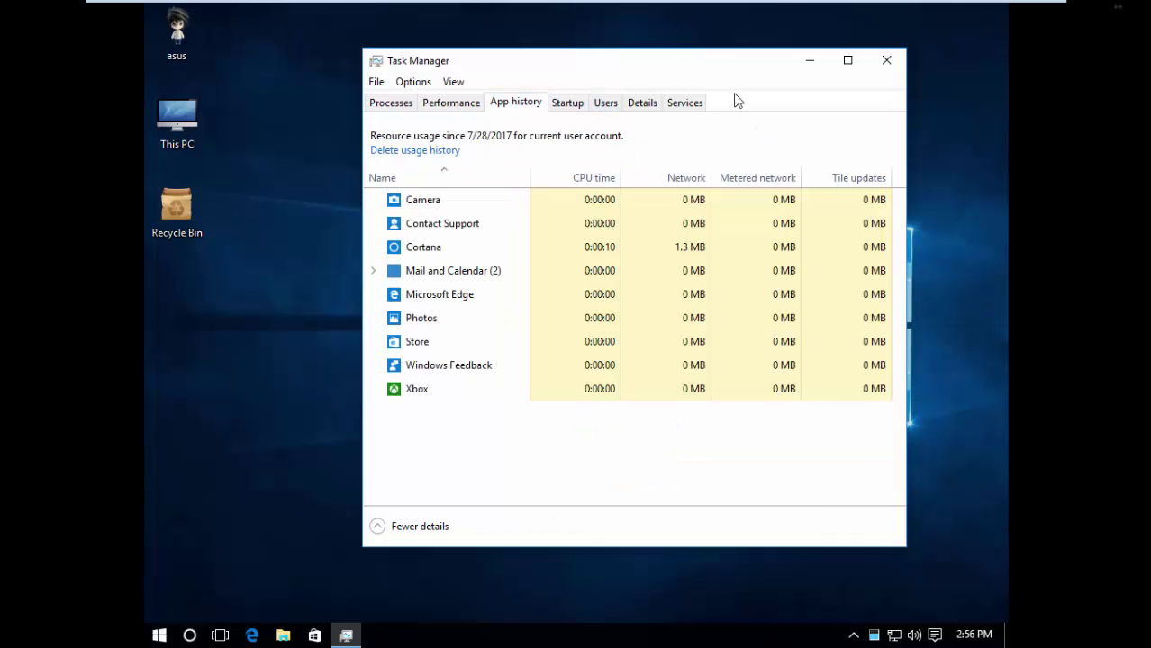
click(887, 60)
Open This PC, examine the folders on Local Disk (C:), and return to the drive overview
double_click(205, 107)
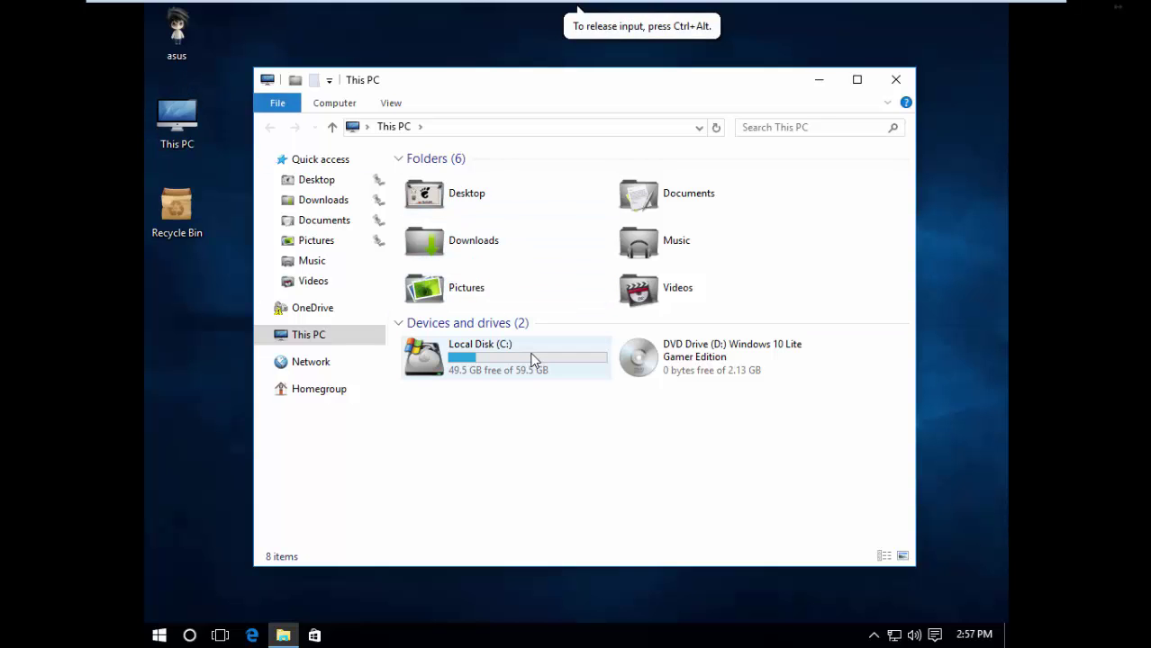
double_click(450, 370)
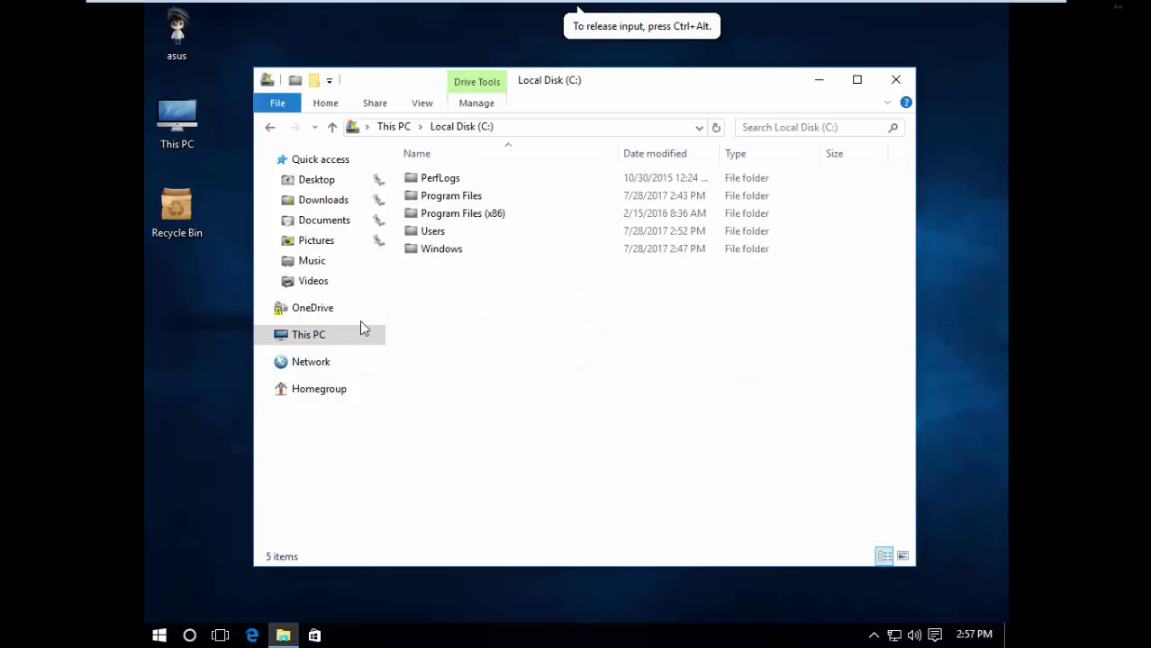
click(271, 127)
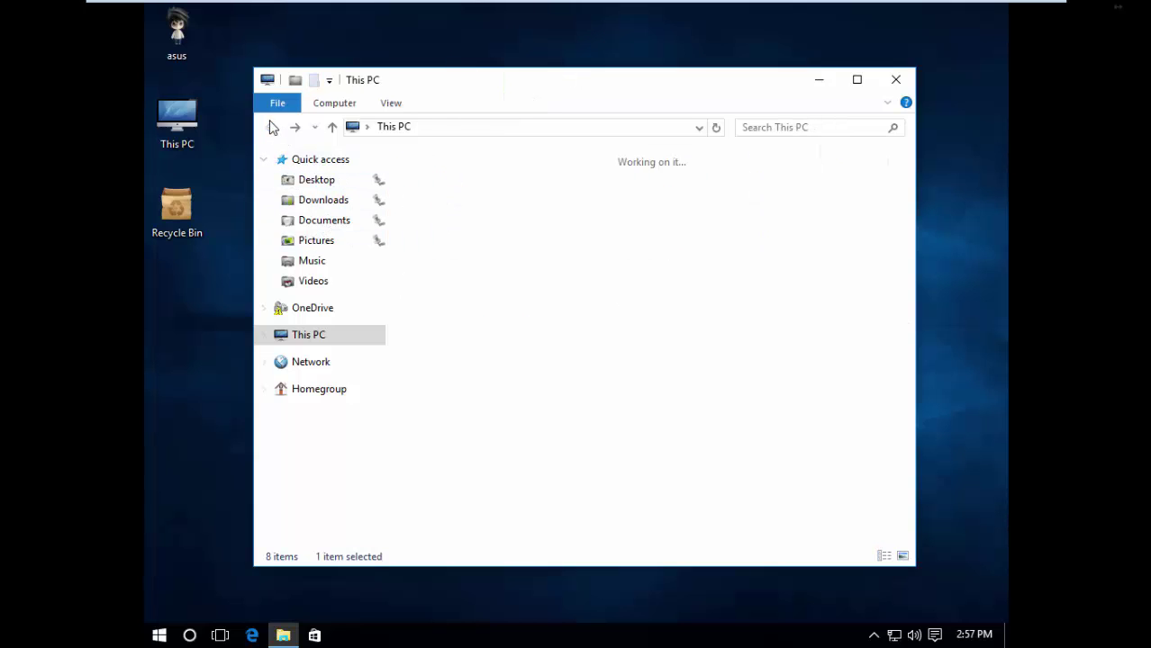
drag(606, 94, 617, 94)
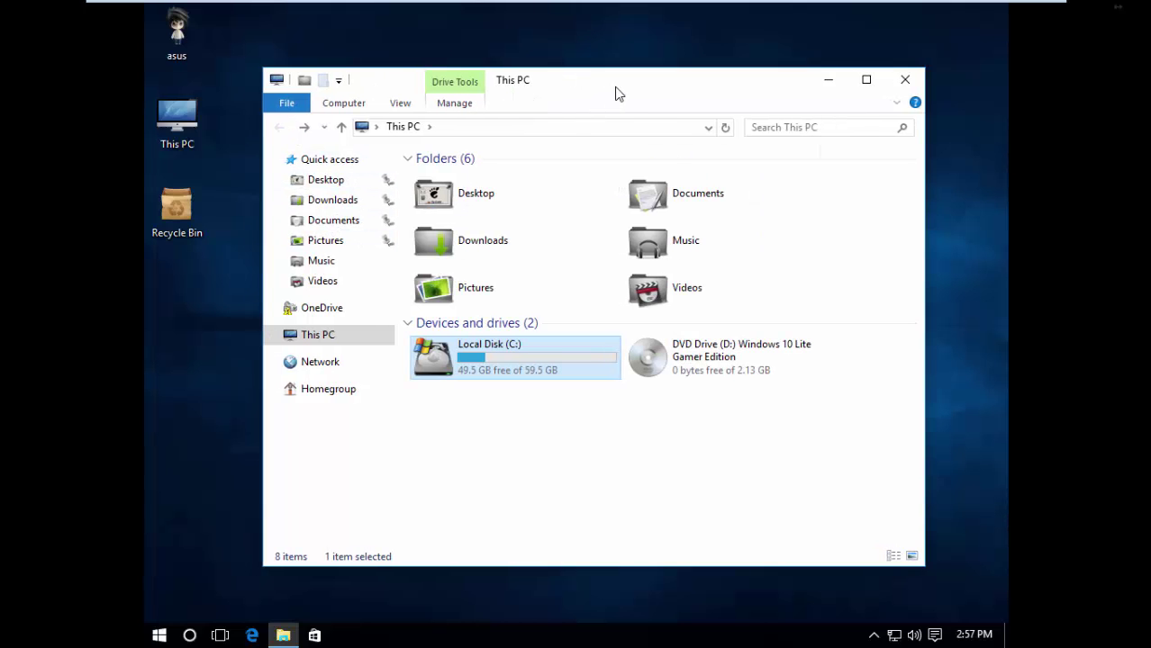
mouse_move(818, 2)
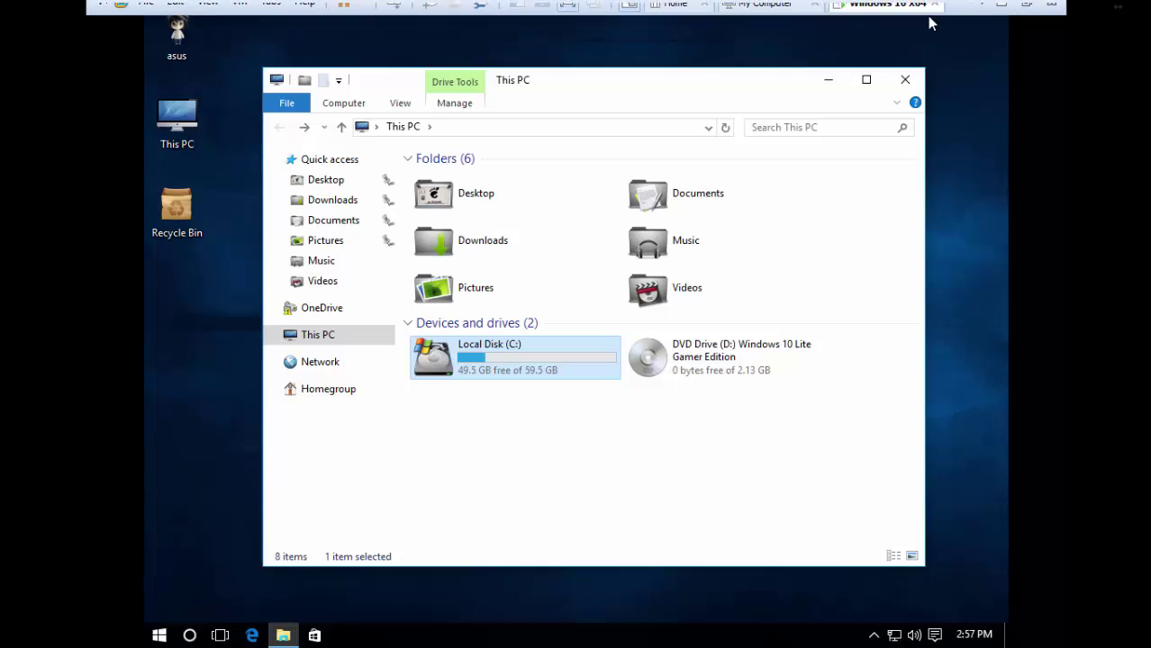